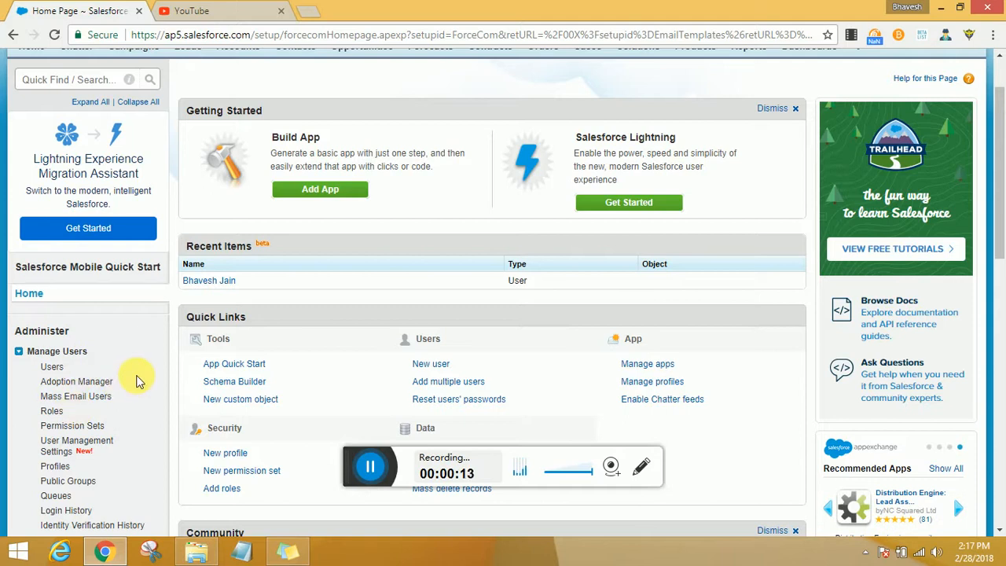
# - Close the YouTube tab and open the Users list from Manage Users in a new tab
pyautogui.scroll(-2, 136, 381)
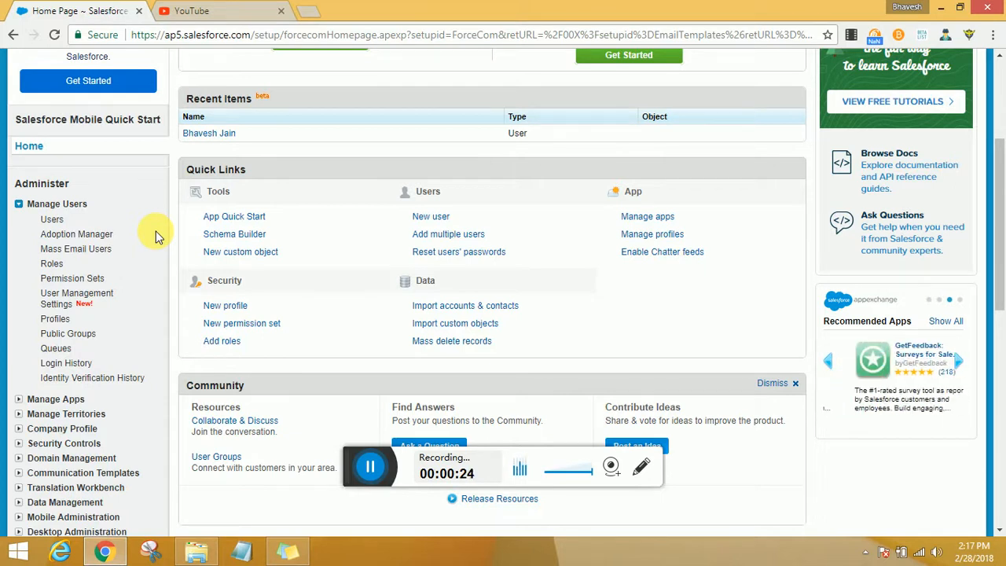
pyautogui.middleClick(220, 11)
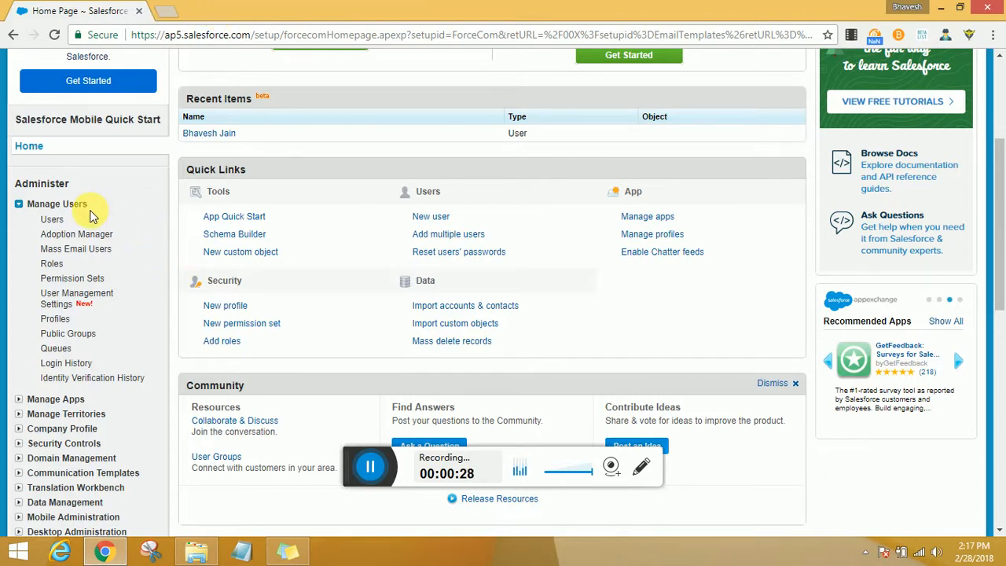
pyautogui.middleClick(56, 221)
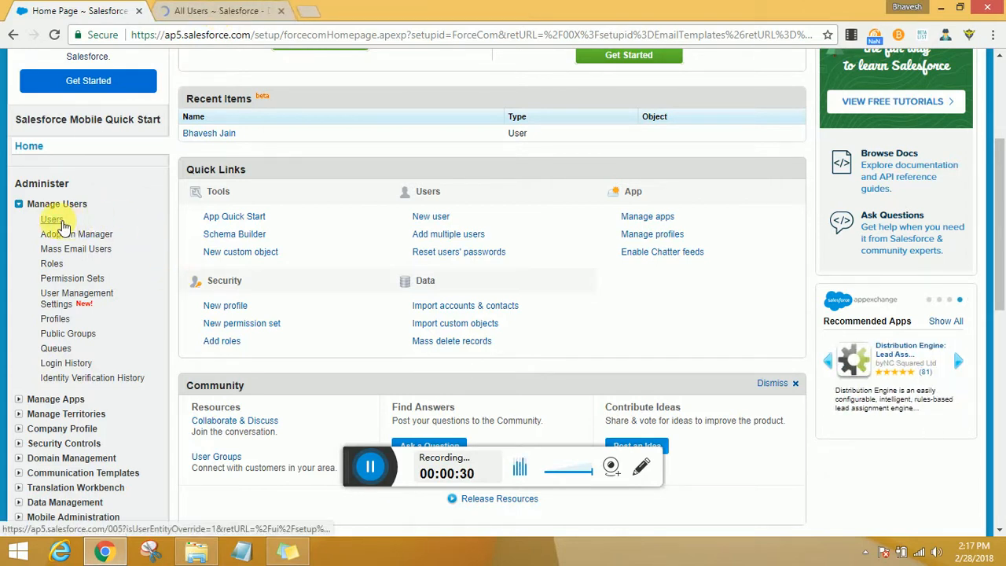
pyautogui.click(214, 9)
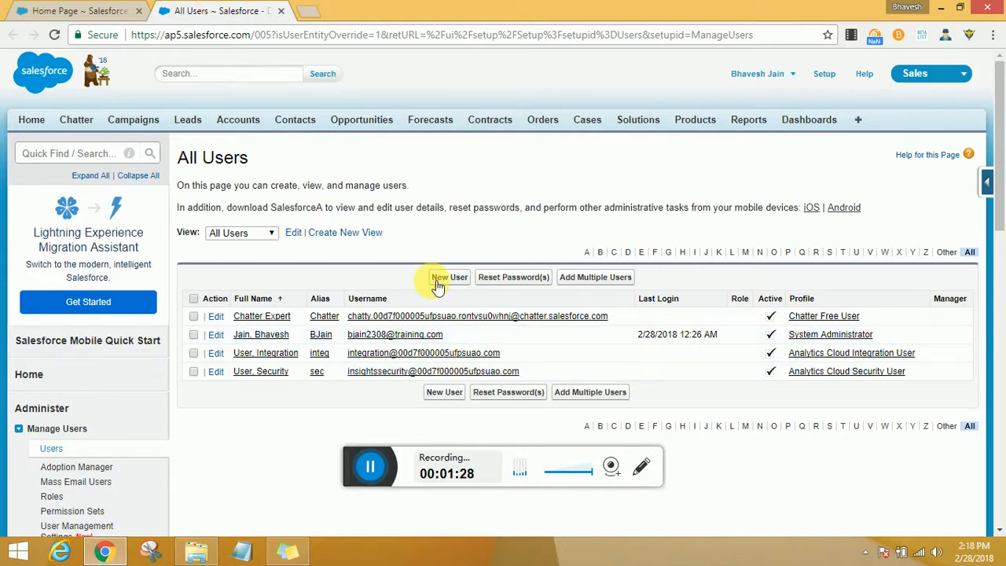
# - Switch the user list view through Active Users and Admin Users, then back to All Users
pyautogui.click(254, 240)
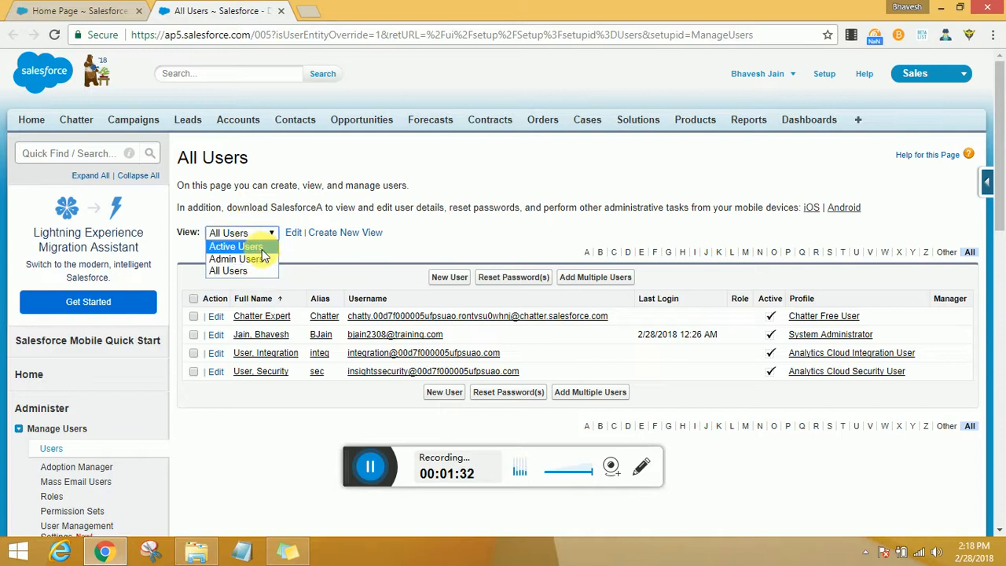
pyautogui.click(260, 243)
pyautogui.click(257, 233)
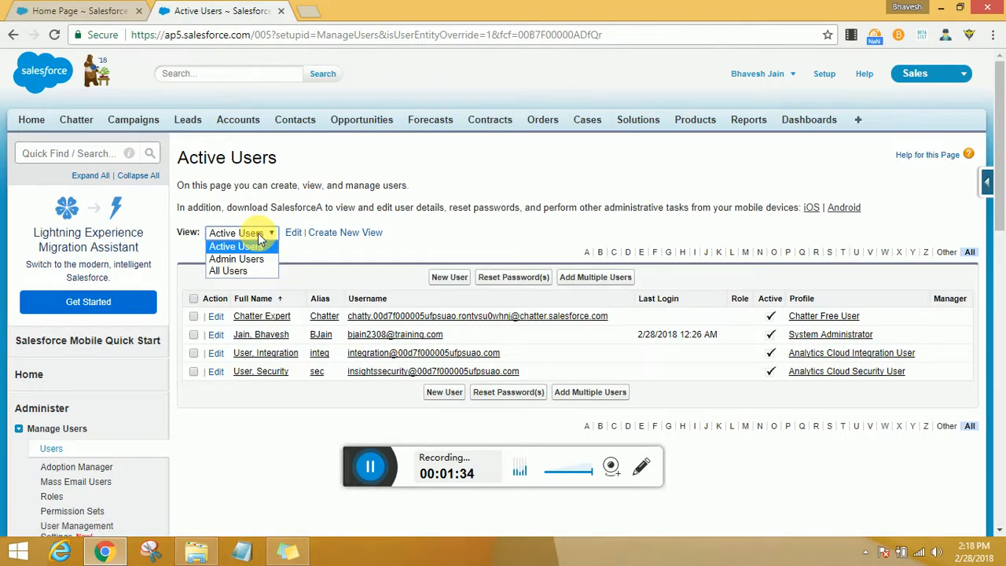
pyautogui.click(240, 258)
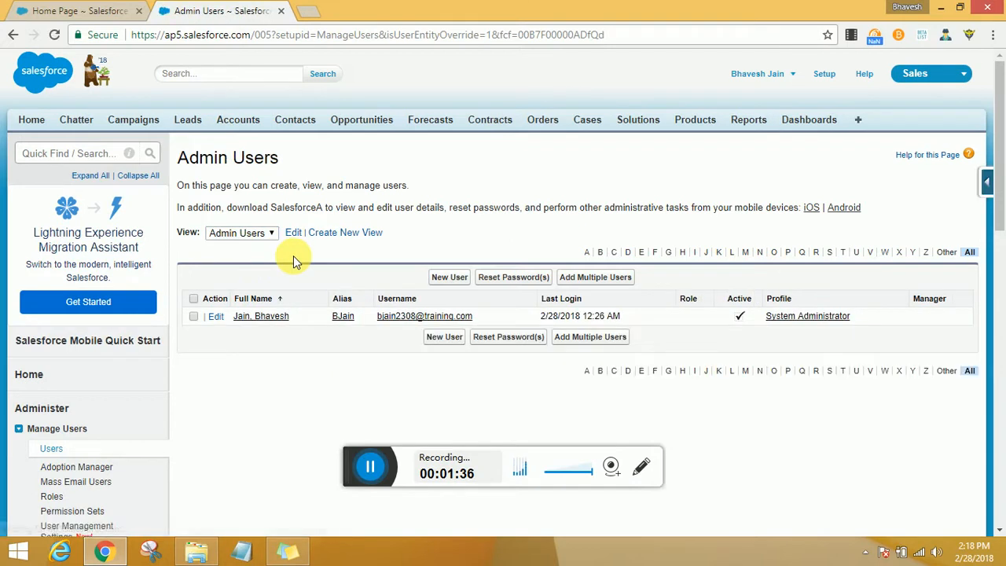
pyautogui.click(272, 236)
pyautogui.click(236, 271)
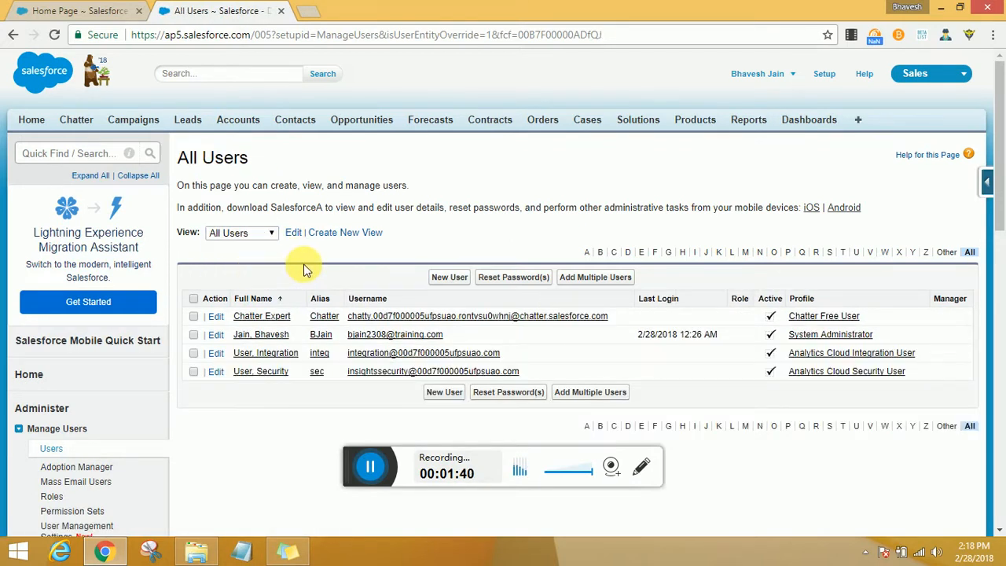
# - Create a new user list view named Standard view
pyautogui.click(339, 236)
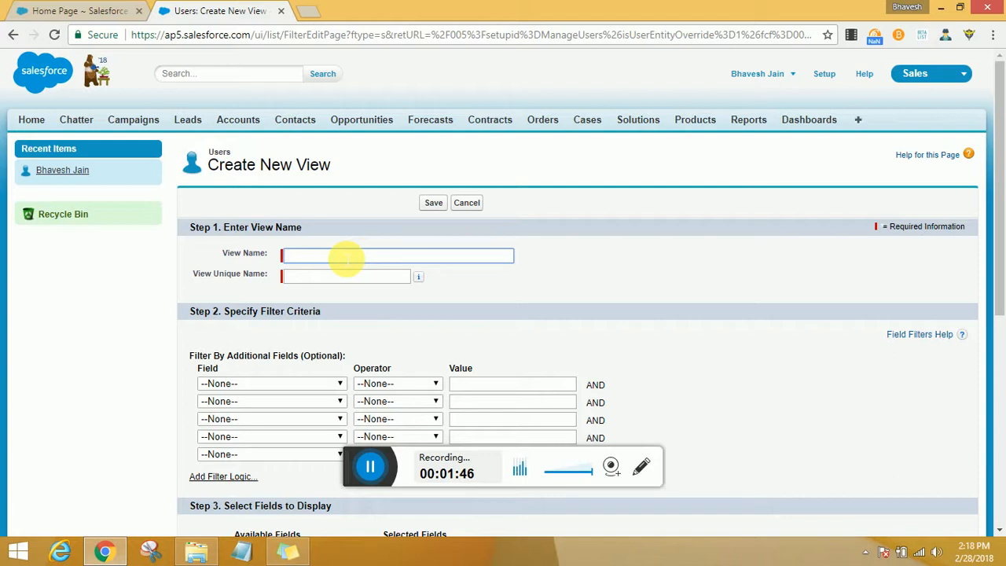
pyautogui.write('Standard view')
pyautogui.press('Tab')
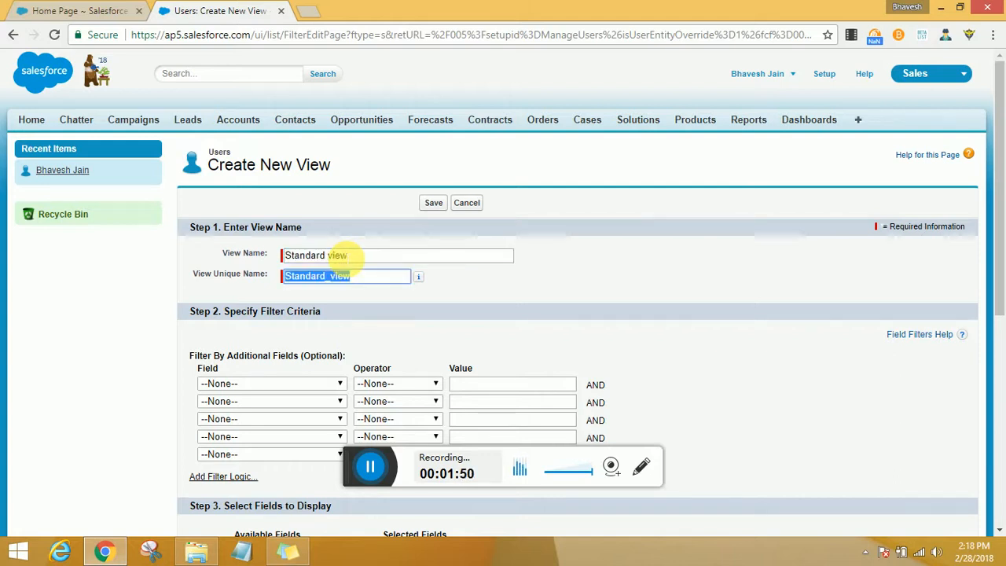
# - Set the view unique name to Training_Standard_view
pyautogui.click(385, 278)
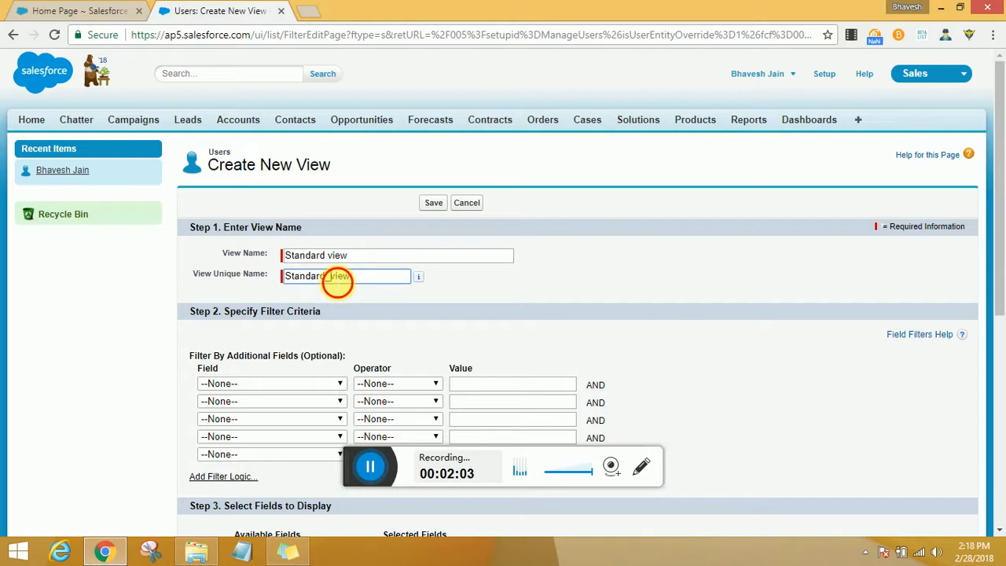
pyautogui.moveTo(331, 277); pyautogui.dragTo(315, 276)
pyautogui.click(355, 281)
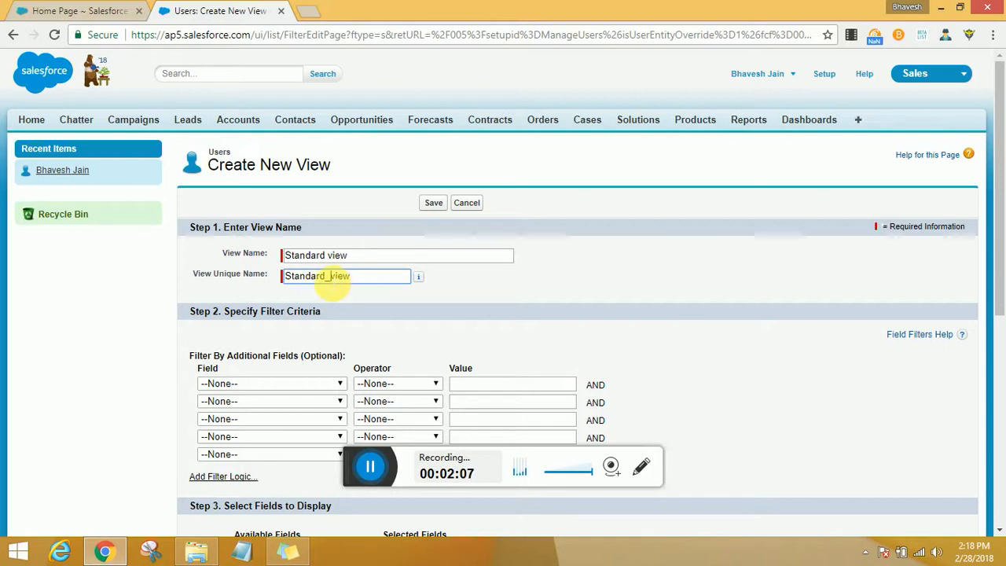
pyautogui.moveTo(332, 283); pyautogui.dragTo(338, 284)
pyautogui.click(382, 282)
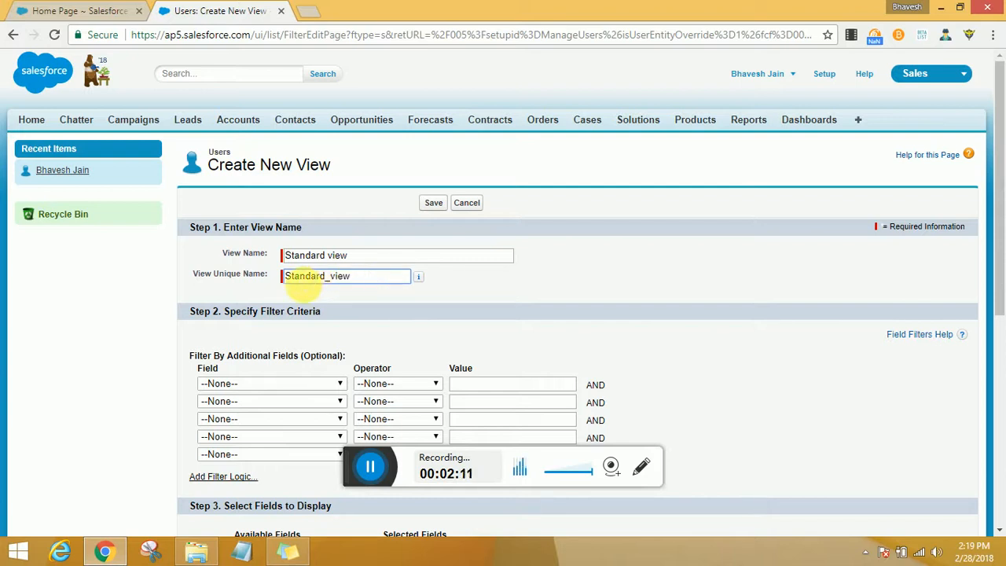
pyautogui.moveTo(423, 276)
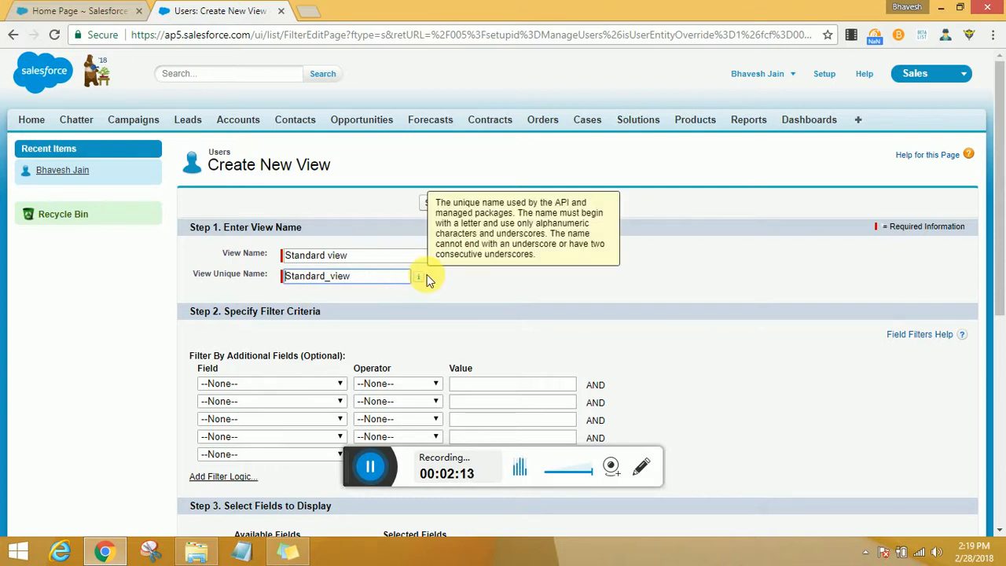
pyautogui.write('Training')
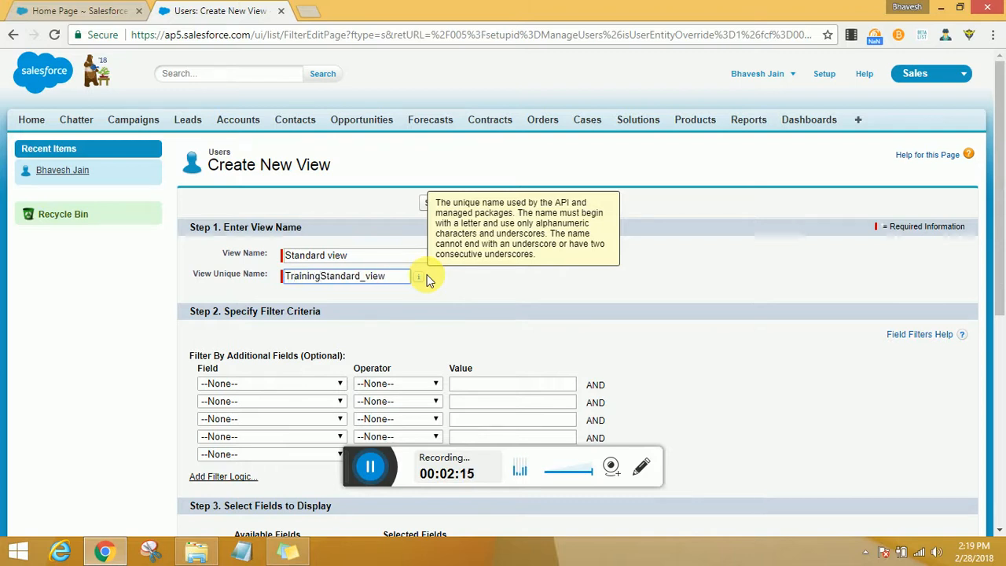
pyautogui.write('_')
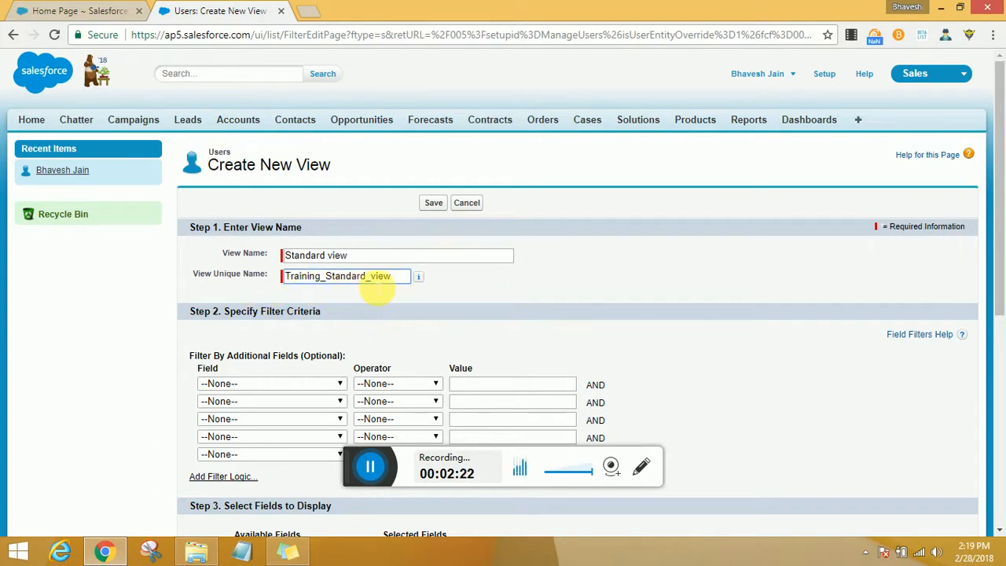
# - Add a filter criterion where Profile is not equal to System Admin
pyautogui.scroll(-1, 338, 336)
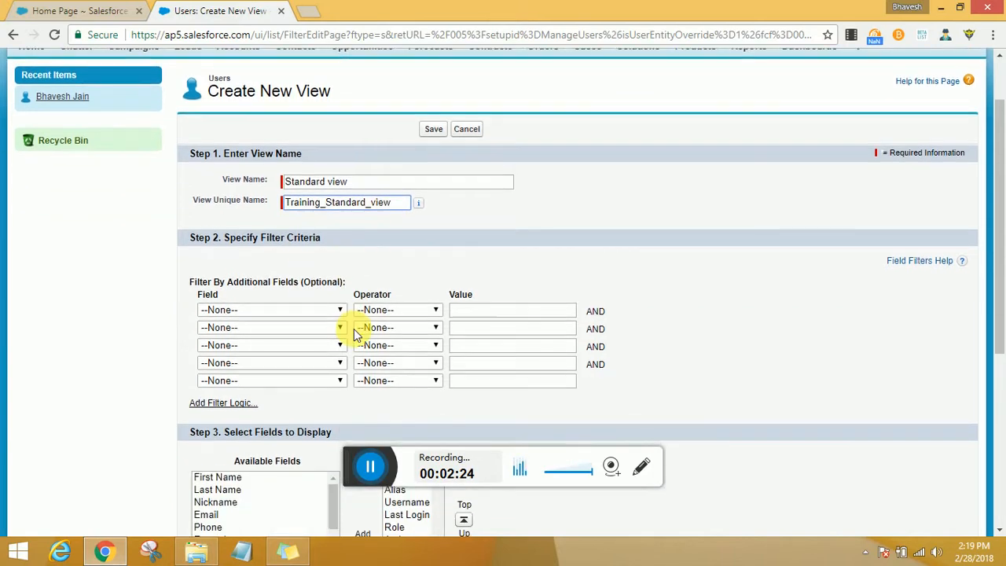
pyautogui.click(298, 315)
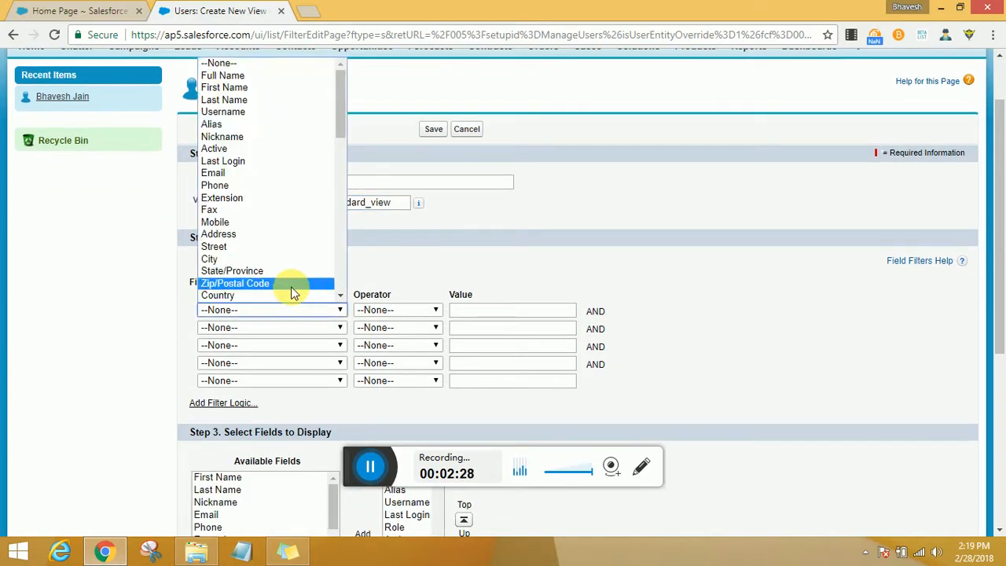
pyautogui.scroll(-3, 267, 160)
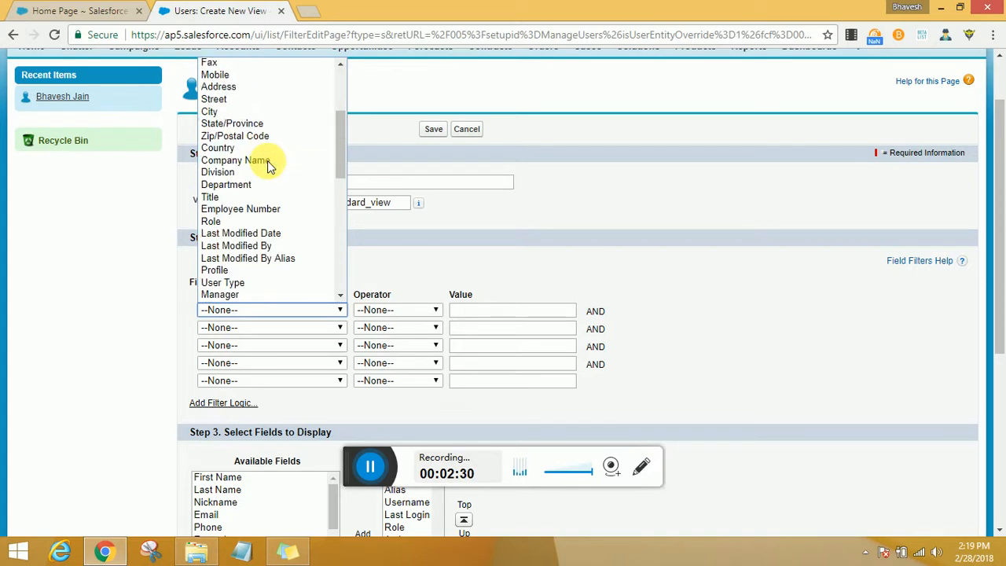
pyautogui.click(234, 271)
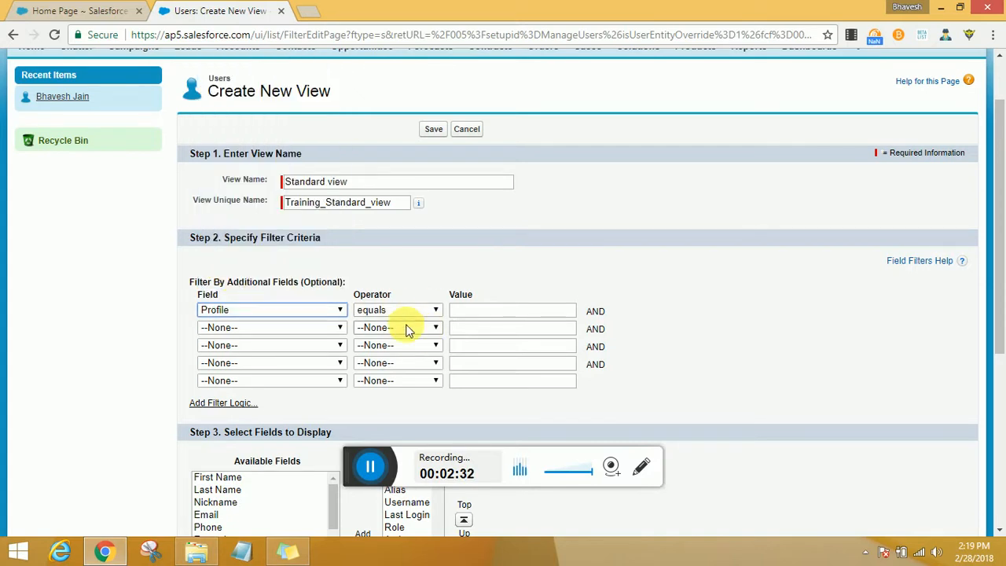
pyautogui.click(410, 311)
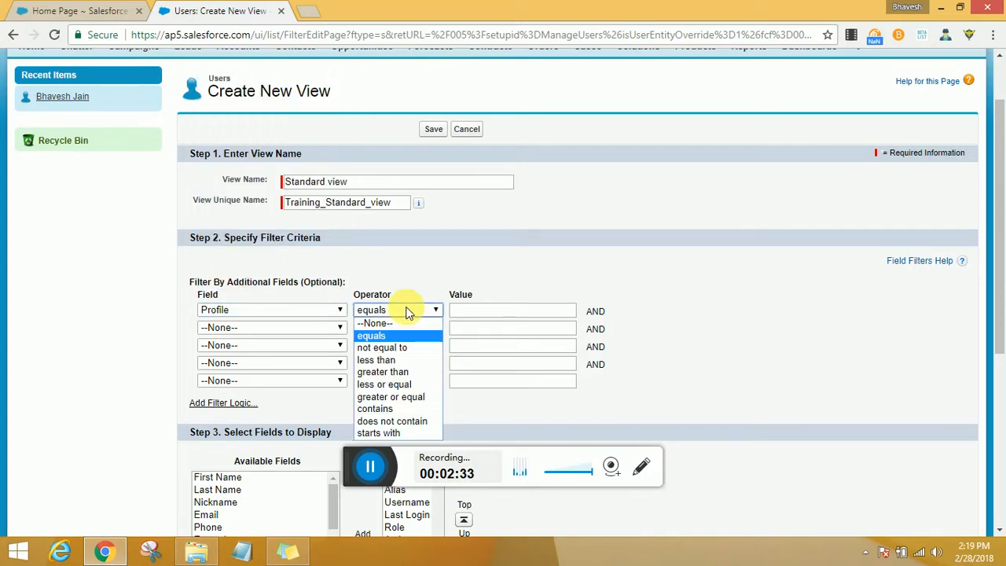
pyautogui.click(405, 348)
pyautogui.click(476, 309)
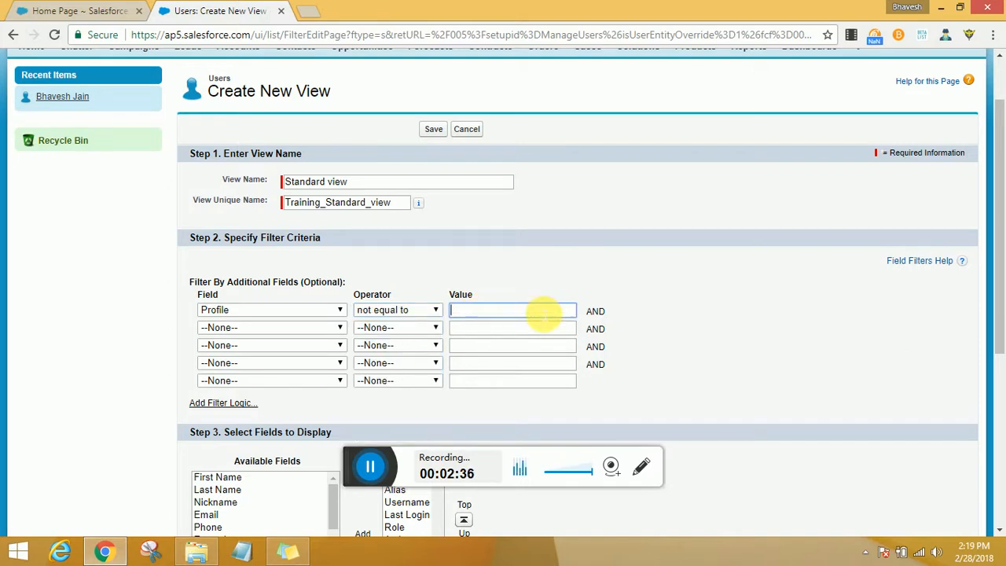
pyautogui.write('System Admin')
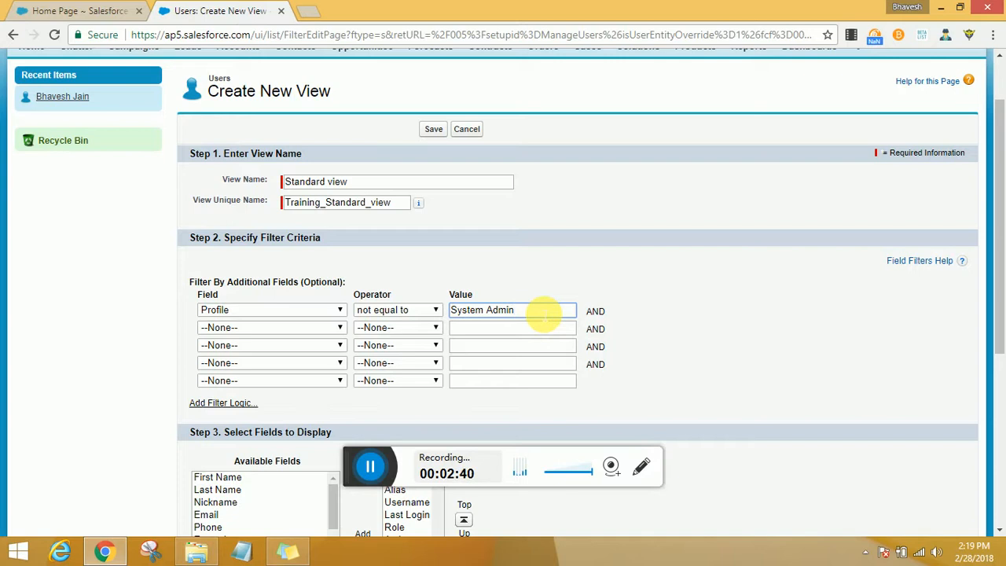
# - Add Company Name and Is Frozen to the selected fields to display
pyautogui.scroll(-2, 794, 357)
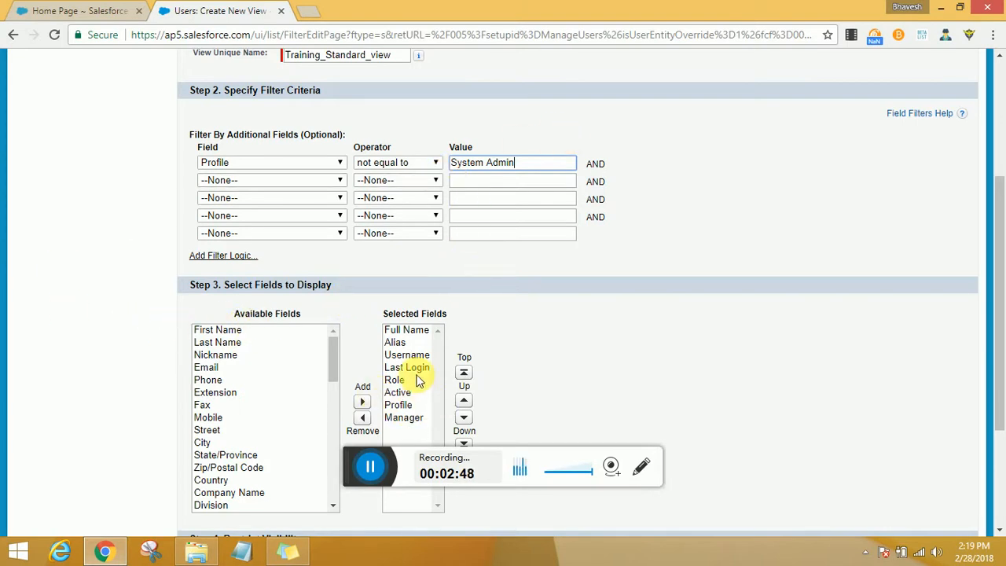
pyautogui.scroll(-2, 503, 348)
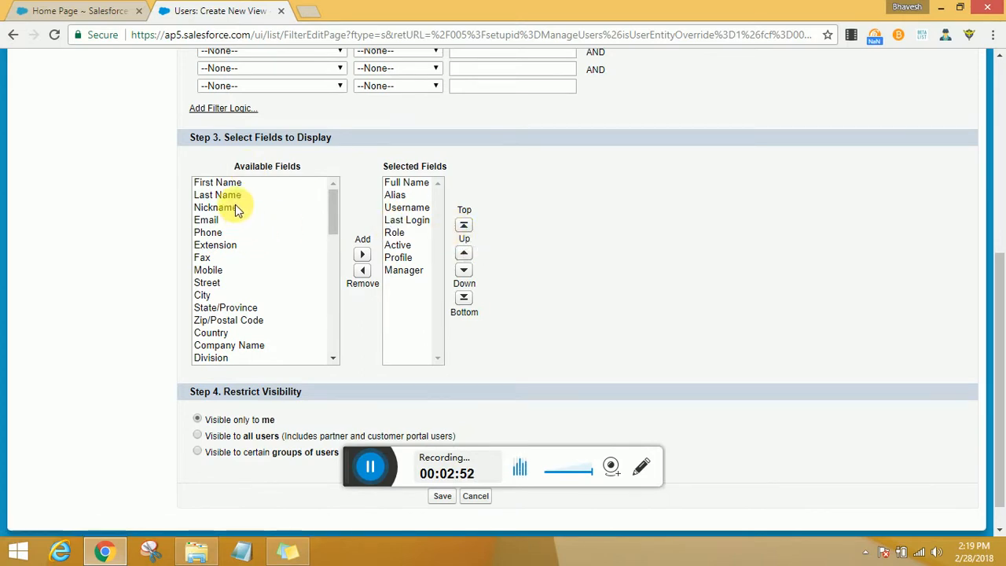
pyautogui.scroll(-2, 232, 246)
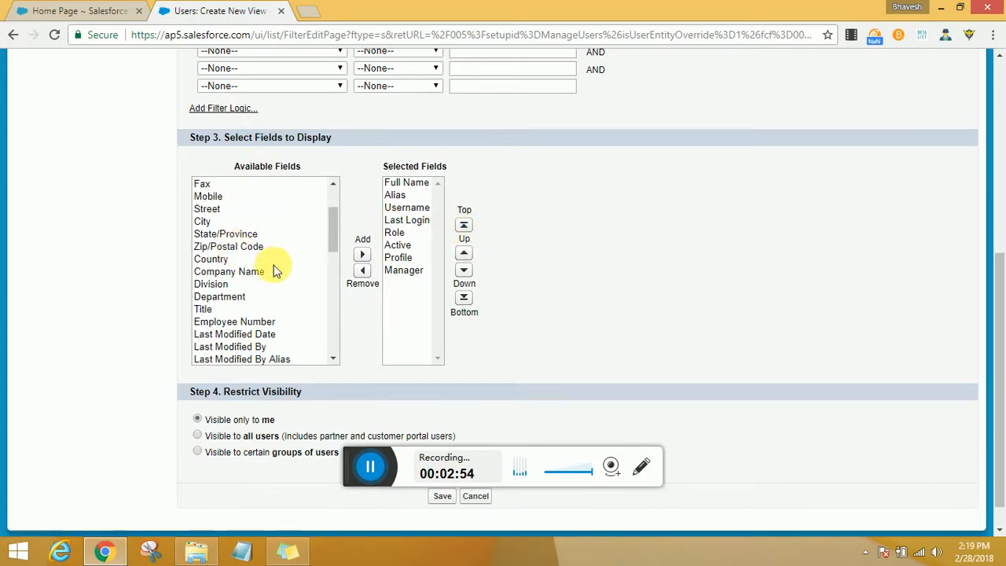
pyautogui.click(250, 271)
pyautogui.click(362, 254)
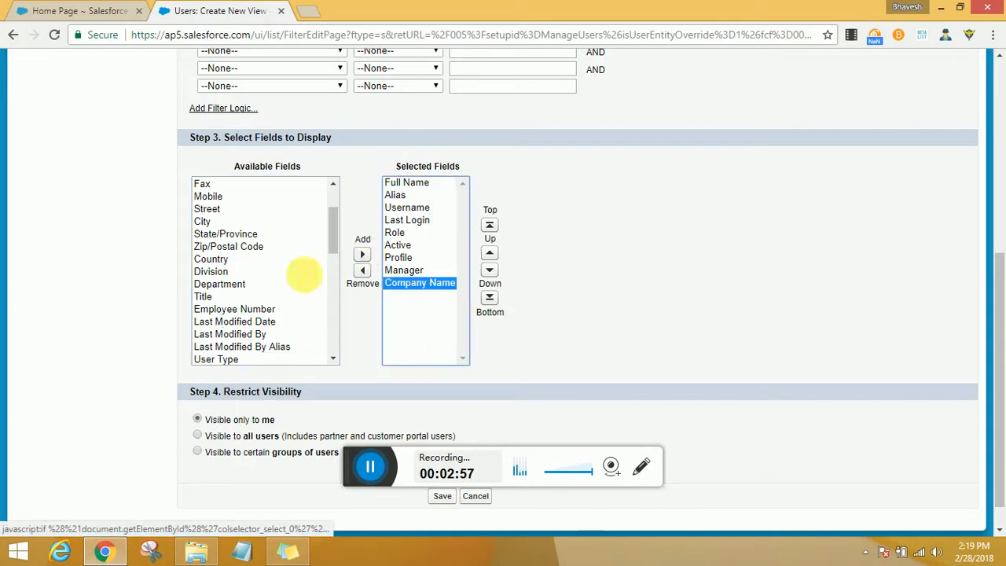
pyautogui.scroll(-4, 262, 291)
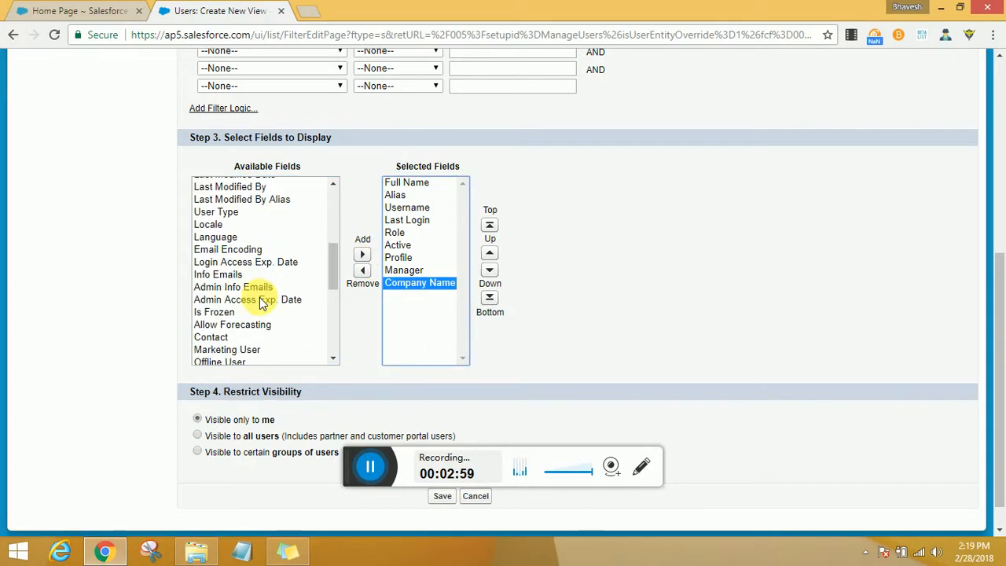
pyautogui.click(253, 313)
pyautogui.click(362, 253)
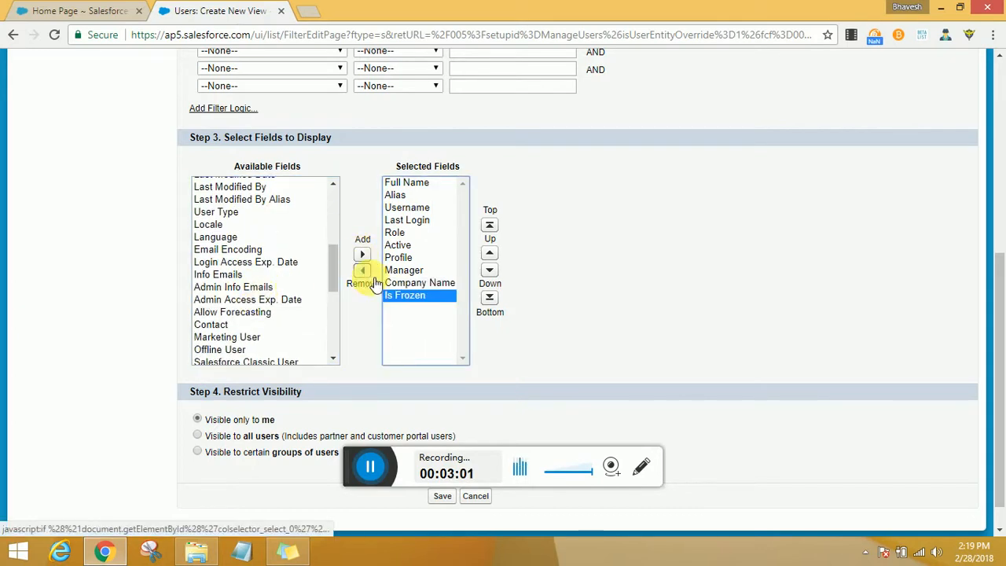
pyautogui.click(596, 302)
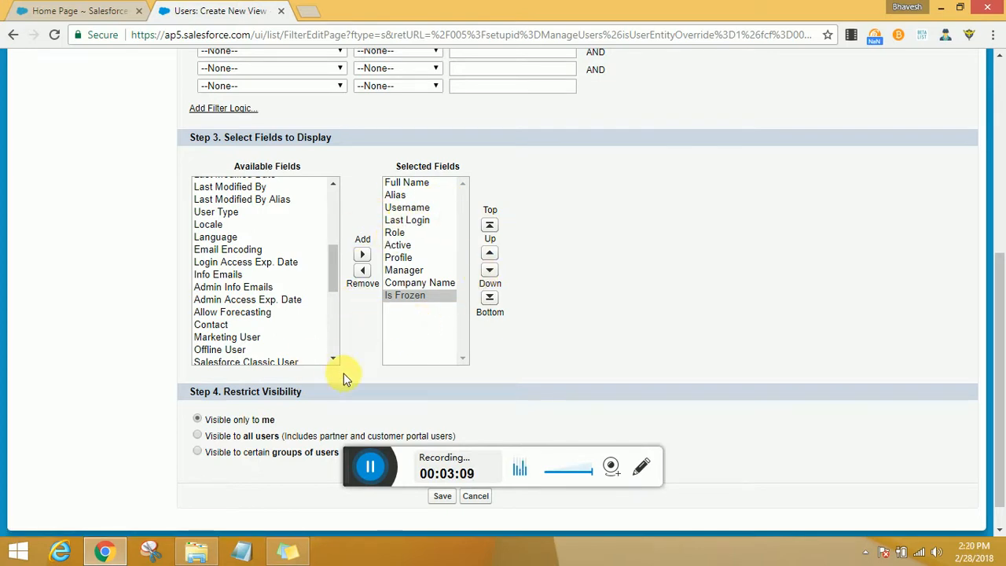
# - Restrict the view's visibility to certain groups of users
pyautogui.scroll(-1, 248, 387)
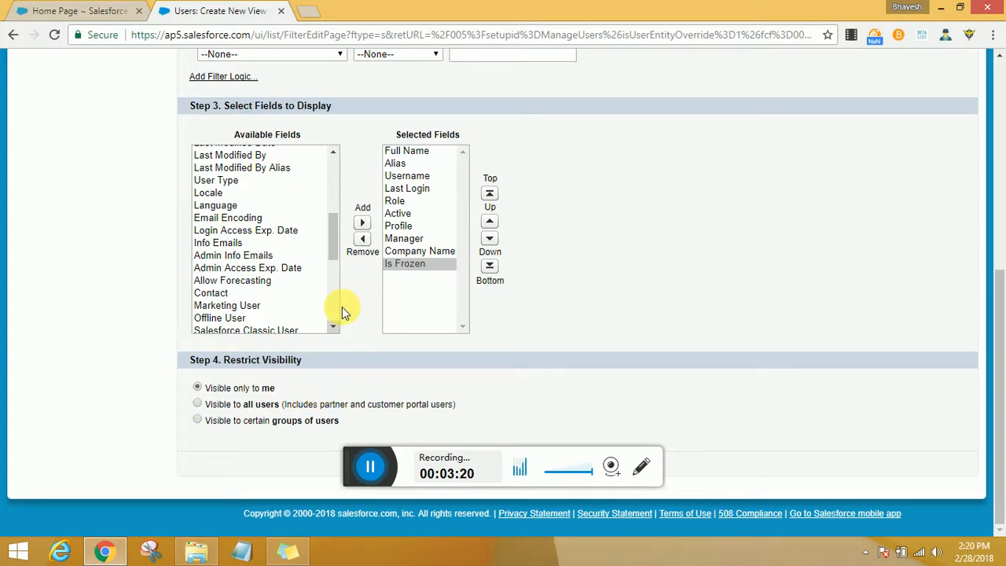
pyautogui.click(234, 406)
pyautogui.click(240, 428)
pyautogui.scroll(-2, 398, 410)
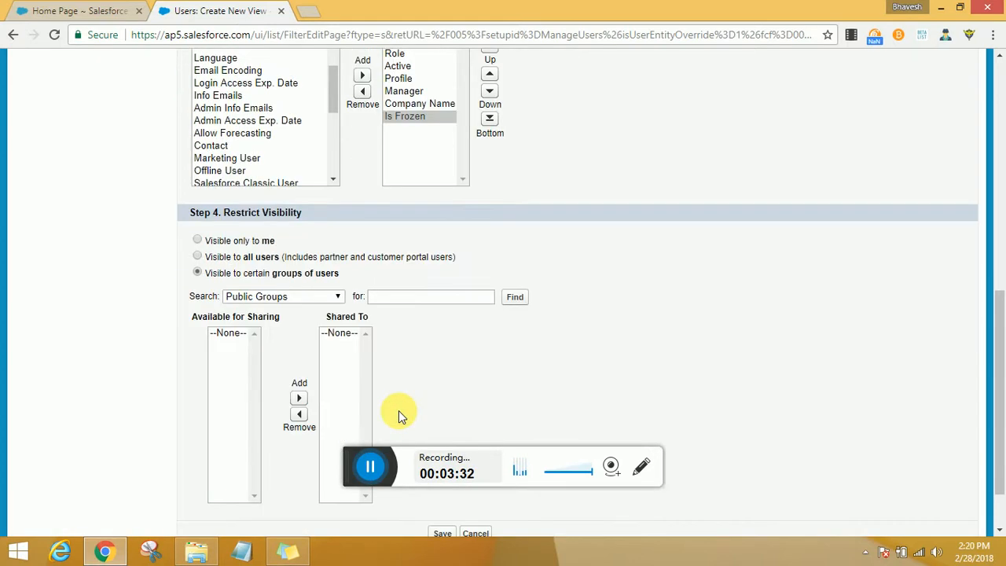
# - Switch the sharing search list to Roles and Subordinates
pyautogui.click(285, 296)
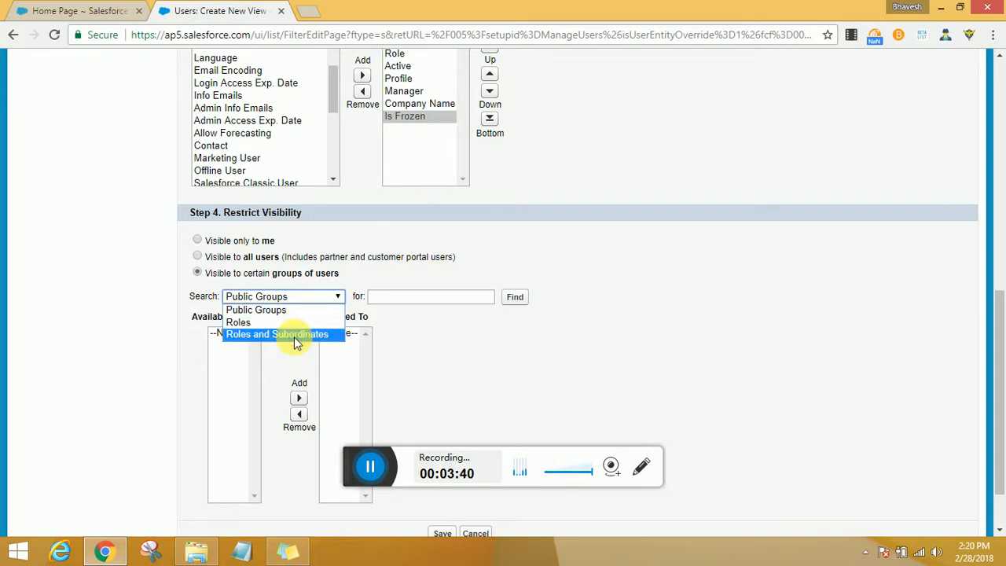
pyautogui.click(284, 322)
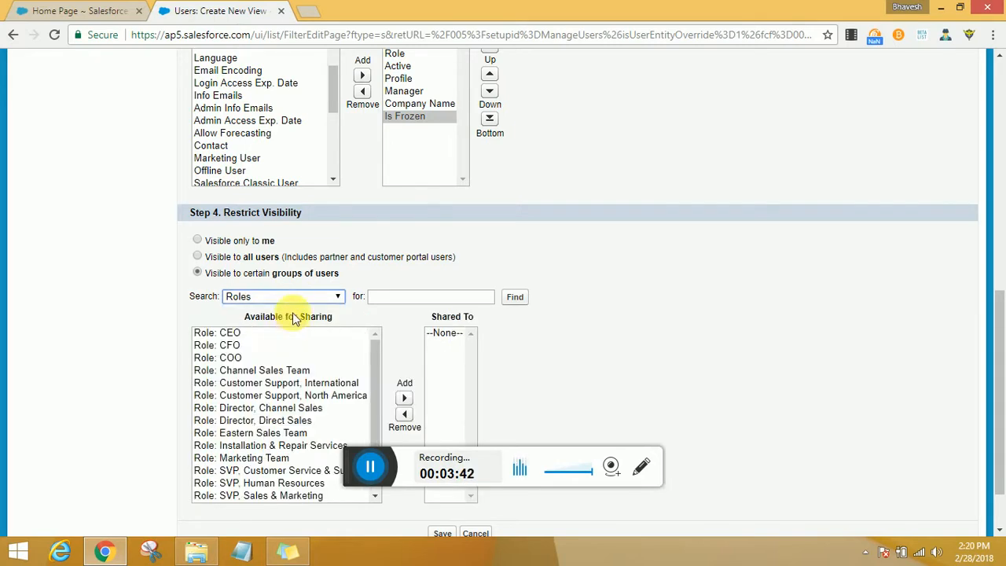
pyautogui.click(292, 297)
pyautogui.click(286, 338)
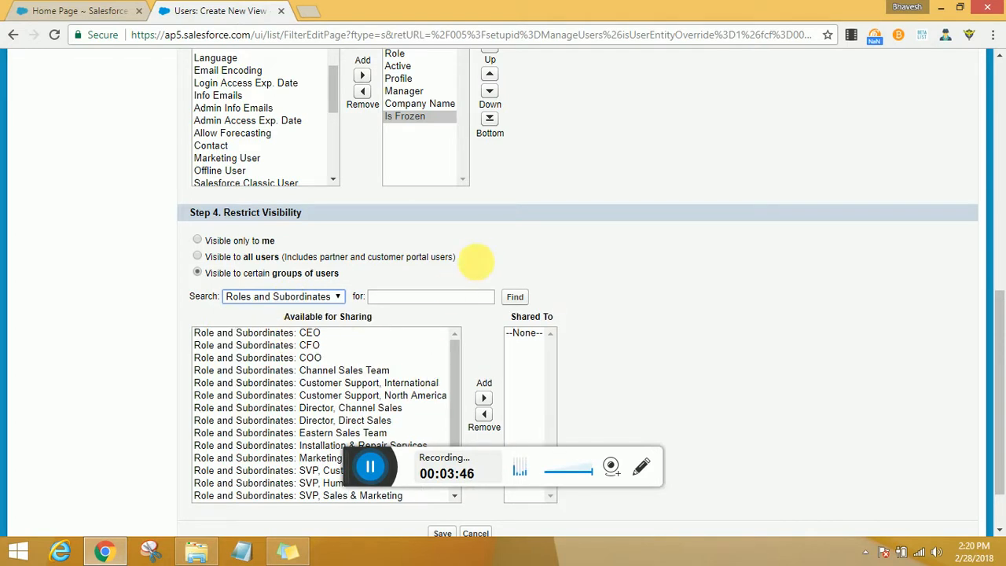
# - Cancel creating the custom Users list view and return to the users list
pyautogui.scroll(-1, 561, 295)
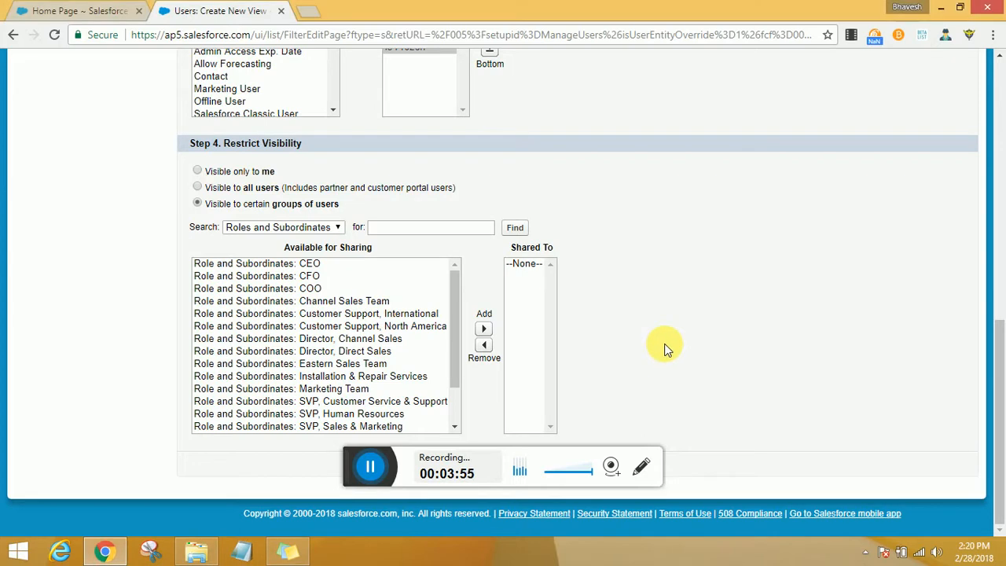
pyautogui.scroll(1, 663, 346)
pyautogui.scroll(-1, 663, 346)
pyautogui.scroll(2, 664, 346)
pyautogui.scroll(-2, 664, 345)
pyautogui.scroll(1, 663, 348)
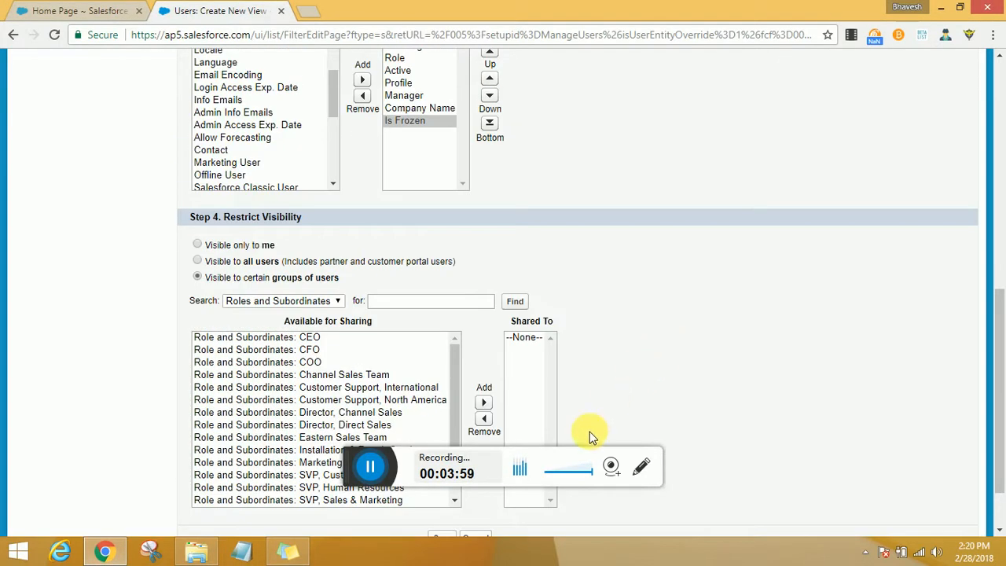
pyautogui.click(483, 536)
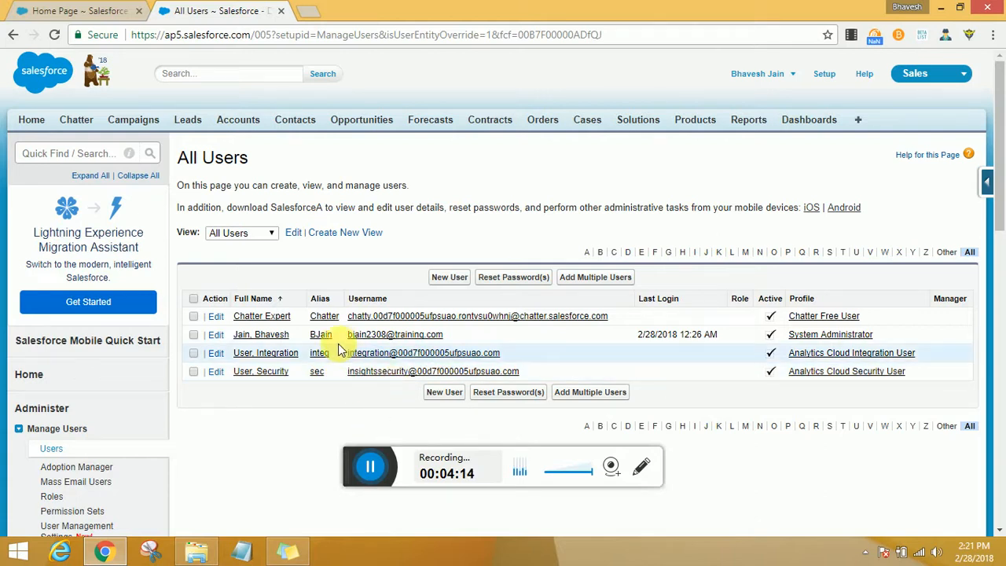
# - Open Chatter Expert's user edit page in a new tab, then tick every user row and clear the selection
pyautogui.keyDown('ctrl'); pyautogui.click(217, 316); pyautogui.keyUp('ctrl')
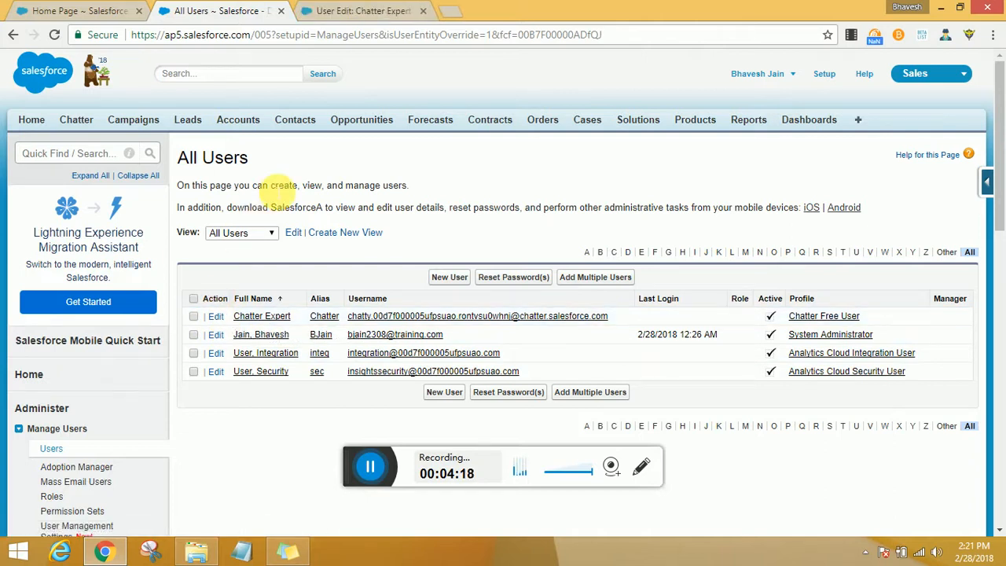
pyautogui.click(193, 317)
pyautogui.click(194, 335)
pyautogui.click(193, 353)
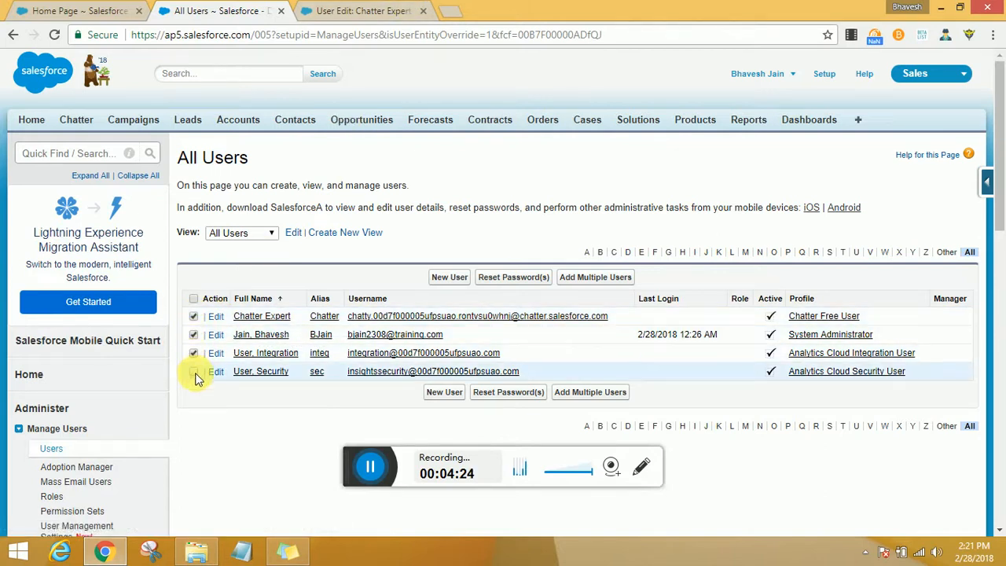
pyautogui.click(193, 370)
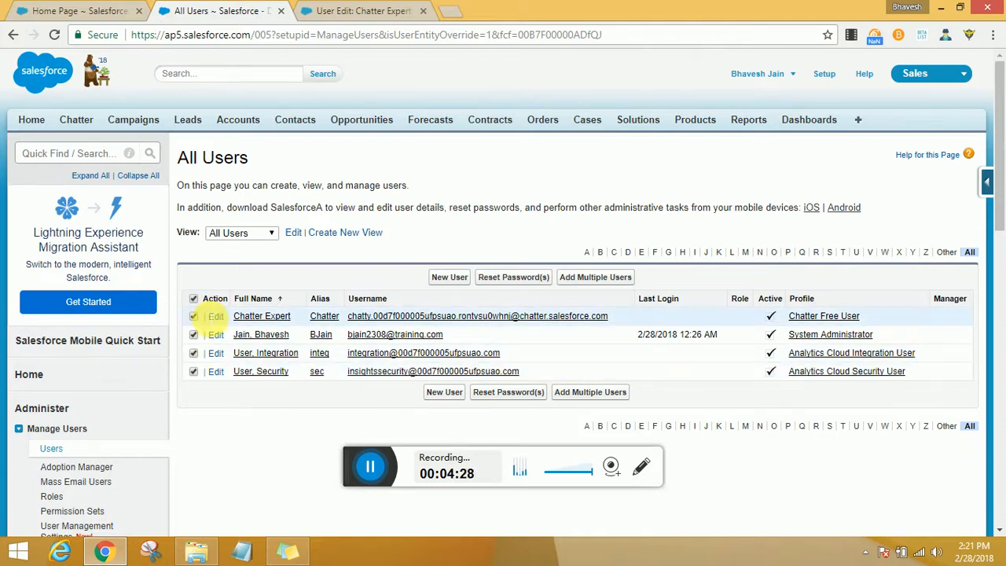
pyautogui.click(193, 299)
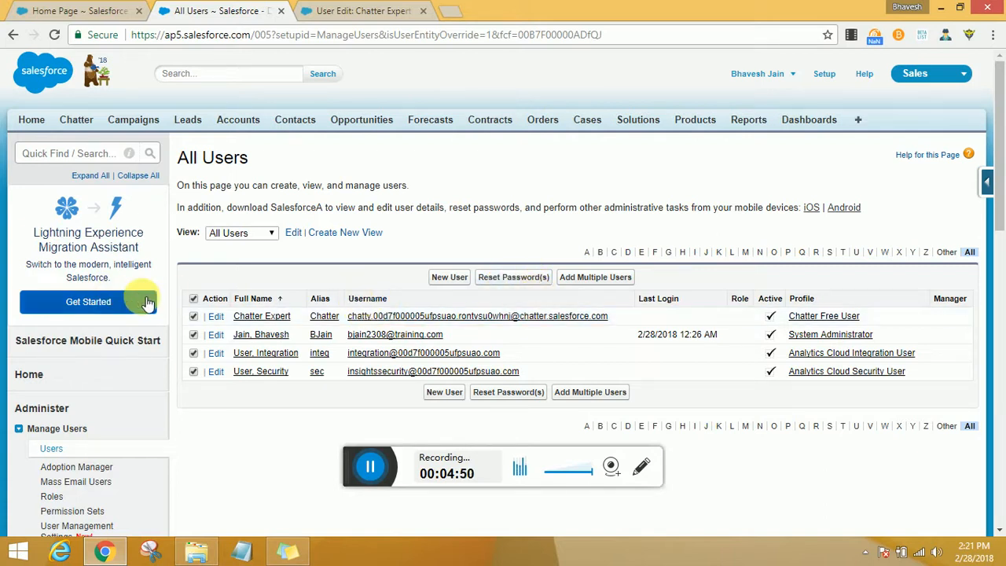
pyautogui.click(193, 299)
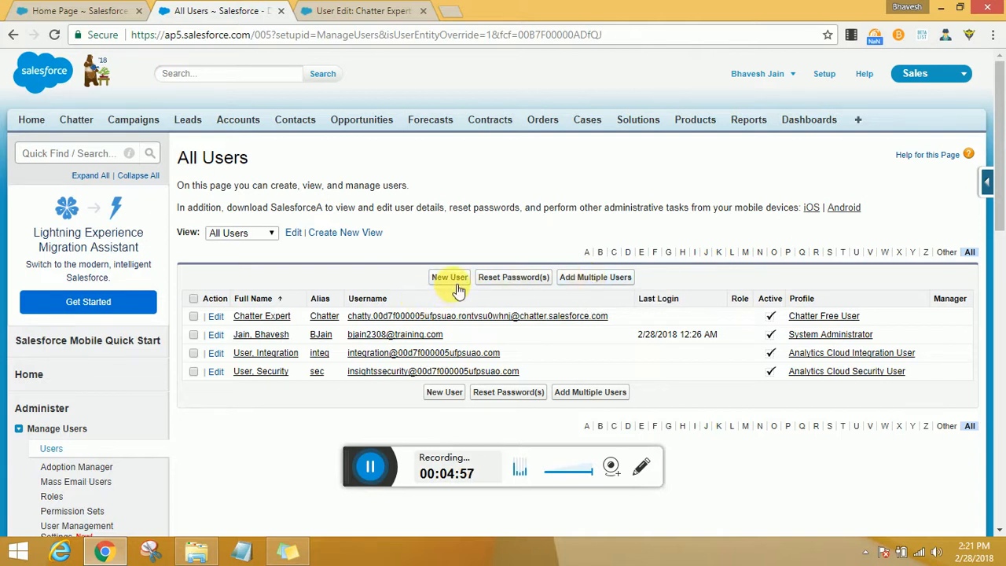
# - Open the Add Multiple Users page and review the available user license counts for each license type
pyautogui.click(606, 283)
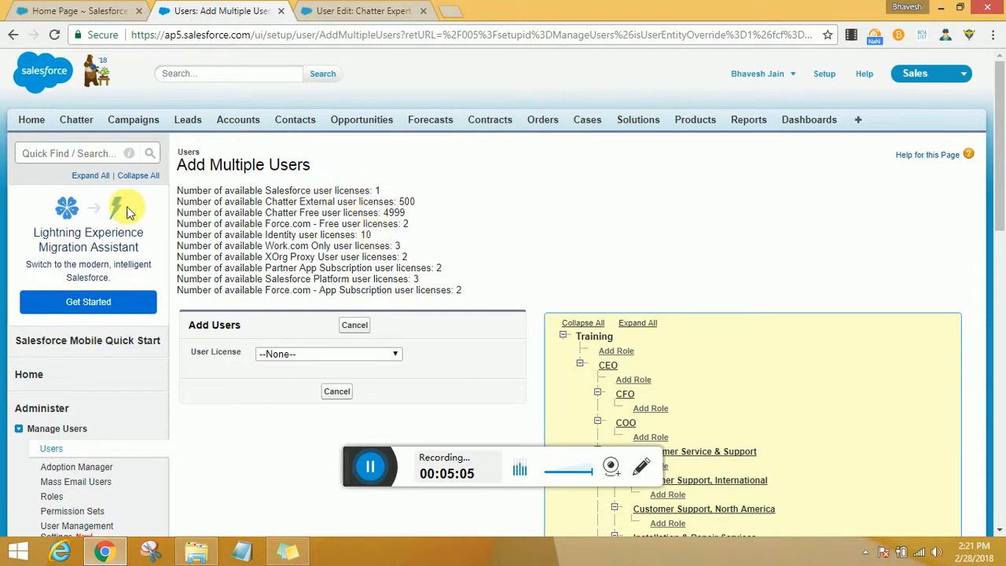
pyautogui.scroll(-1, 243, 211)
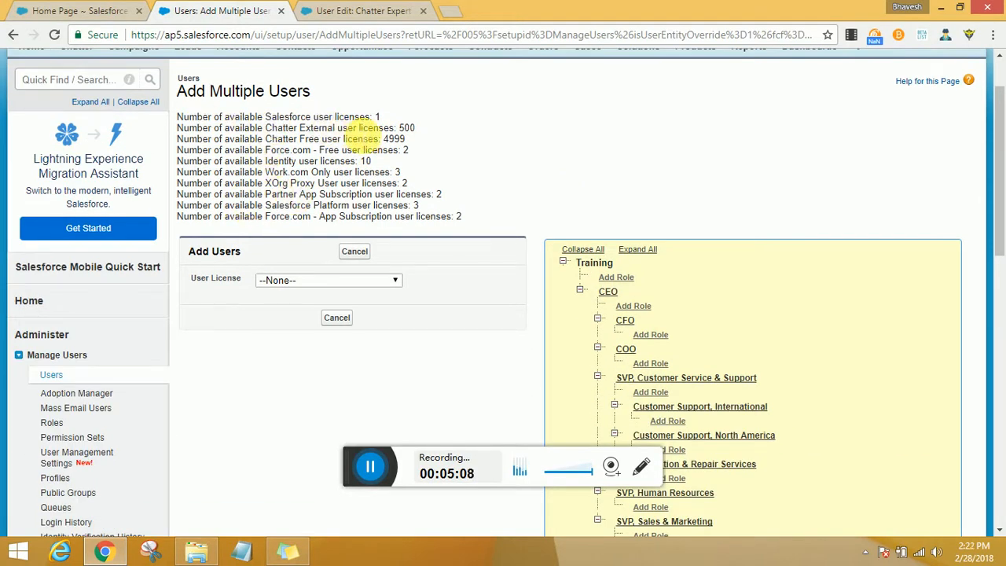
pyautogui.moveTo(389, 117); pyautogui.dragTo(178, 116)
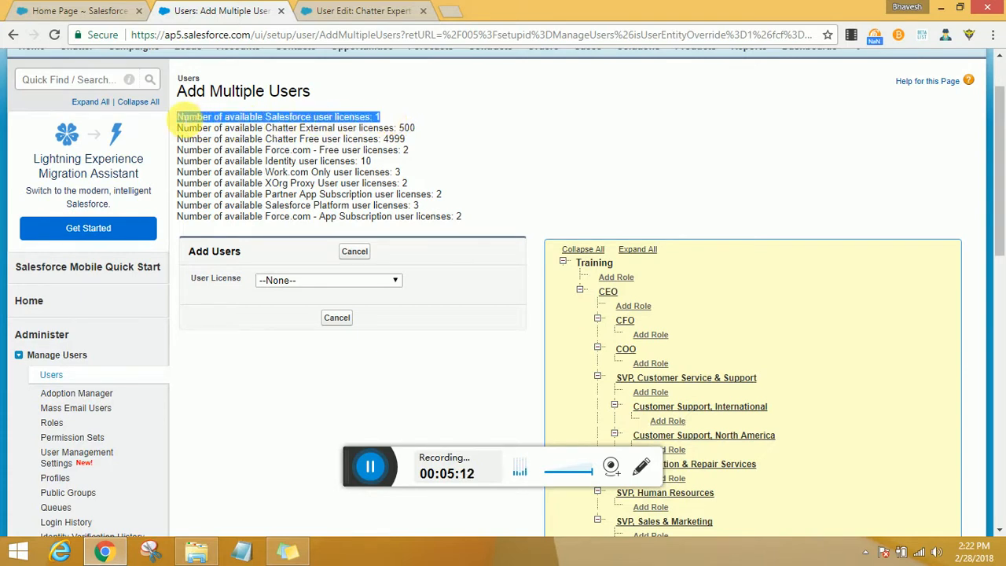
pyautogui.click(385, 118)
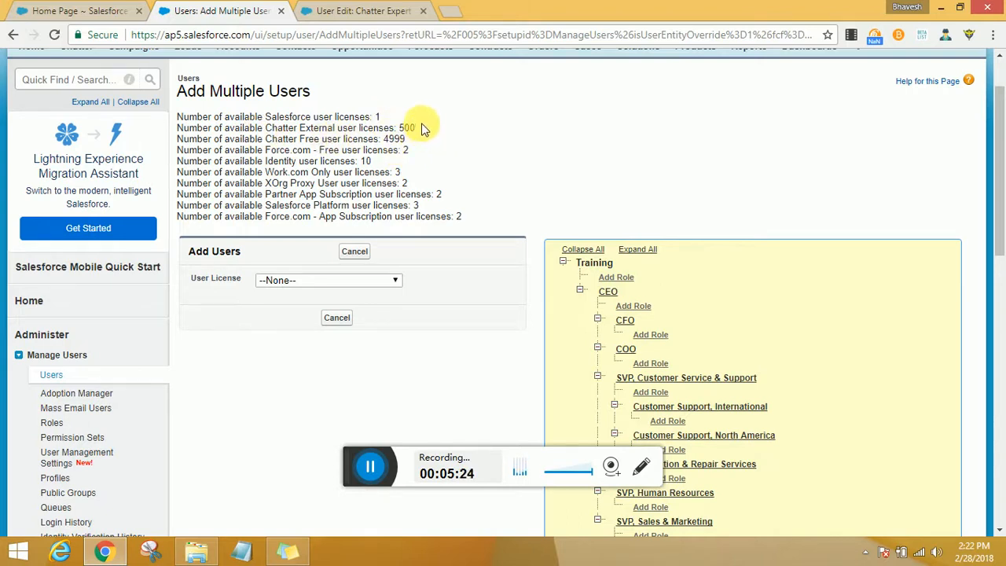
pyautogui.moveTo(421, 125); pyautogui.dragTo(300, 130)
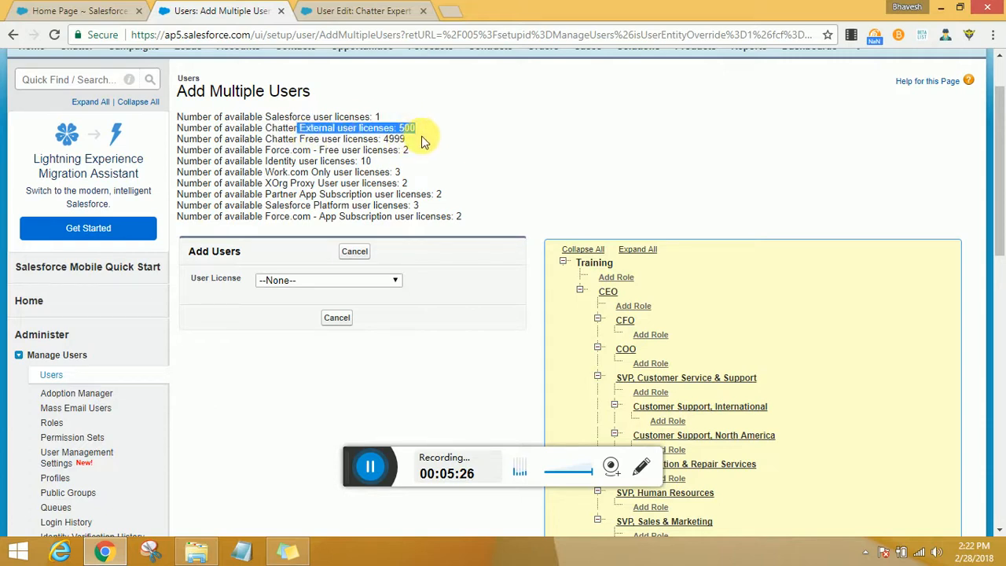
pyautogui.click(419, 138)
pyautogui.moveTo(419, 141); pyautogui.dragTo(300, 139)
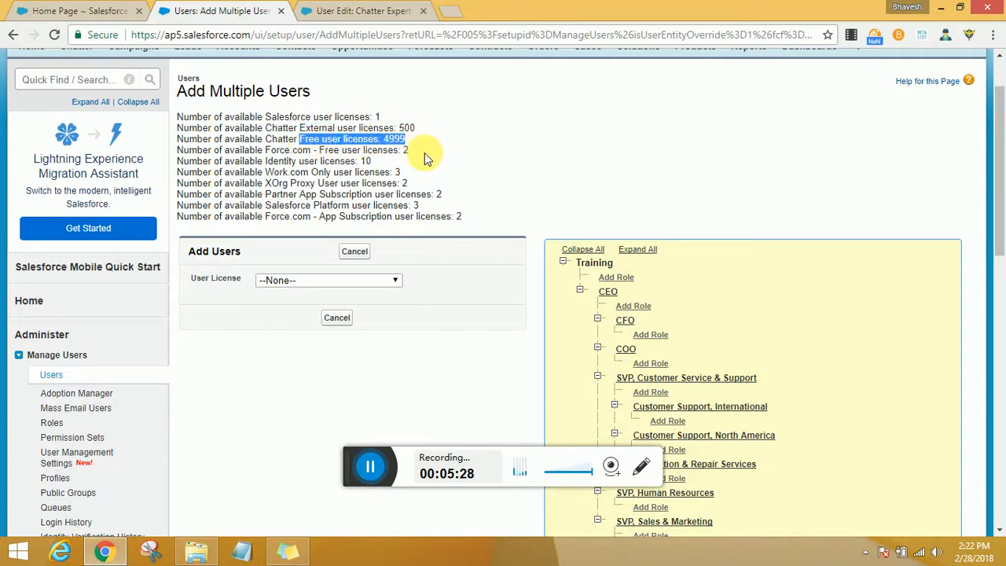
pyautogui.moveTo(418, 155); pyautogui.dragTo(353, 161)
pyautogui.click(348, 180)
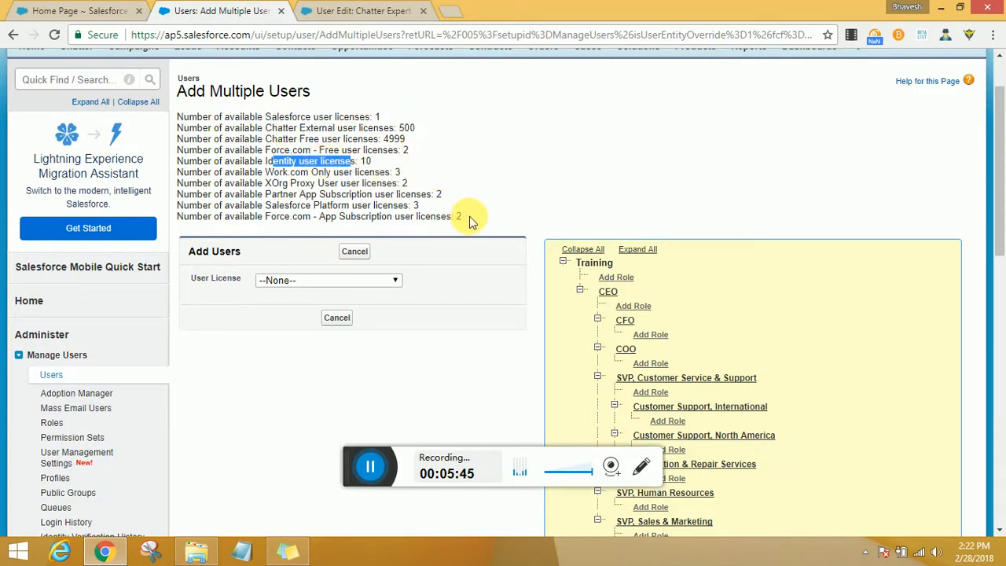
pyautogui.moveTo(469, 217); pyautogui.dragTo(177, 118)
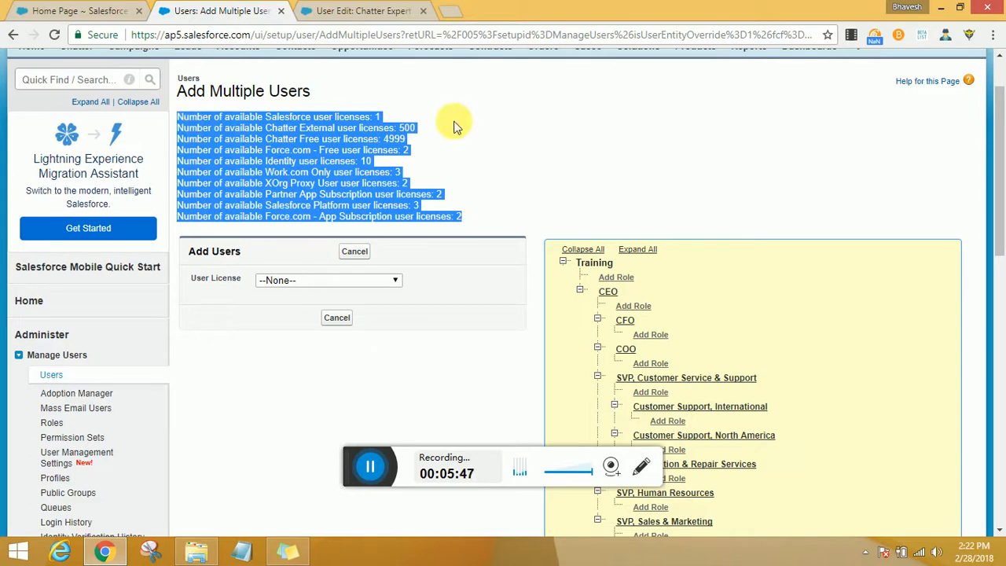
# - Set the user license for the new users to Salesforce
pyautogui.click(370, 280)
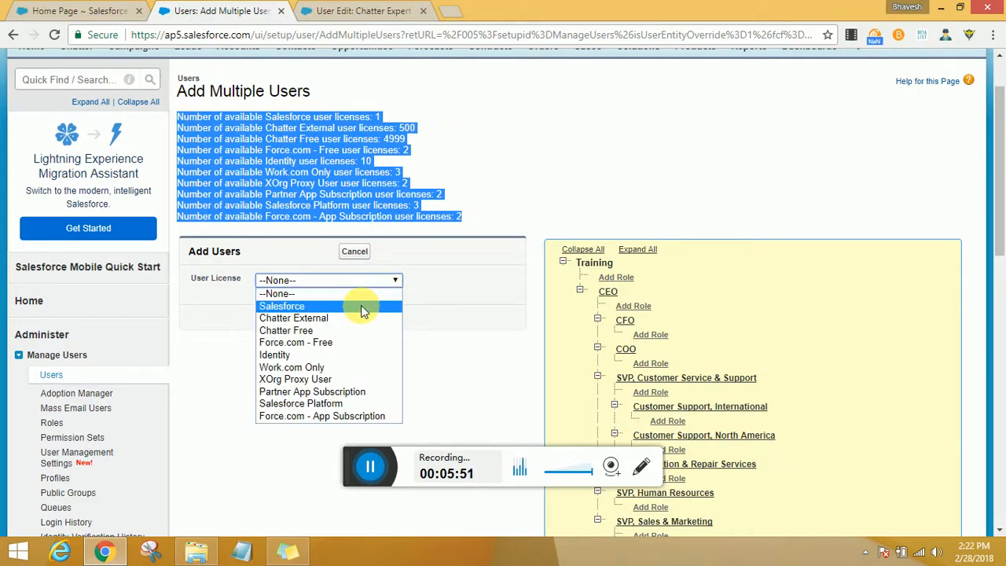
pyautogui.click(361, 306)
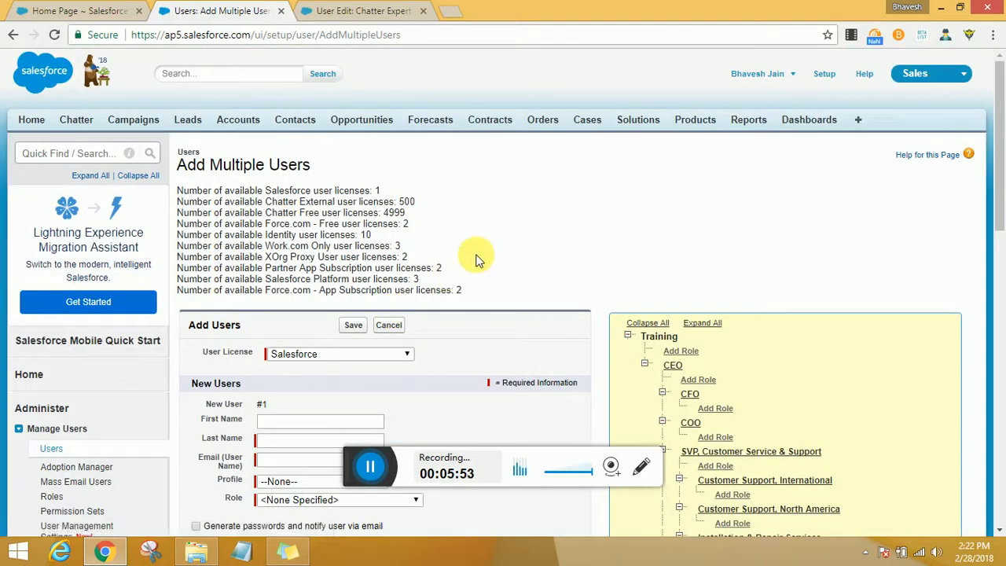
pyautogui.scroll(-3, 475, 259)
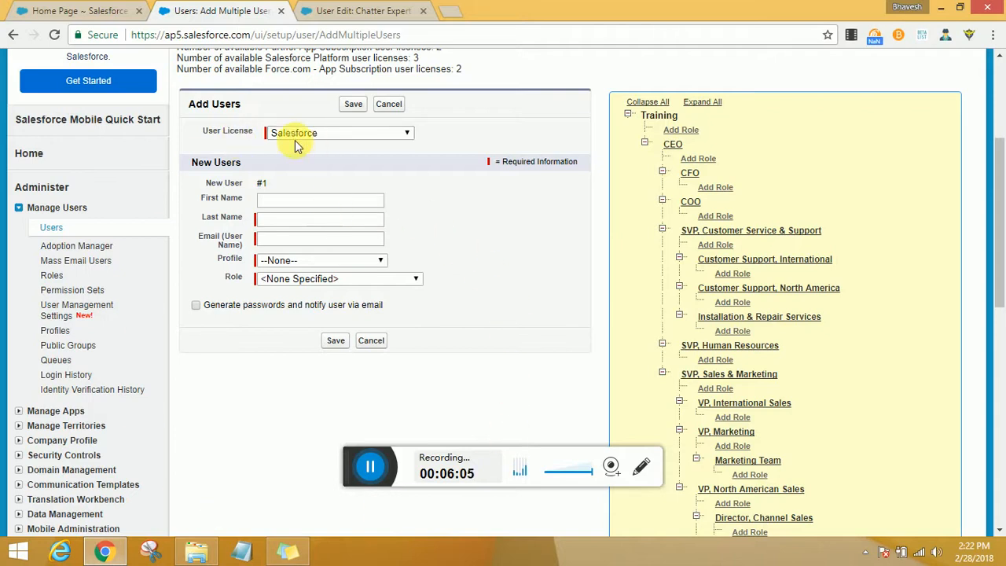
pyautogui.moveTo(252, 183); pyautogui.dragTo(217, 183)
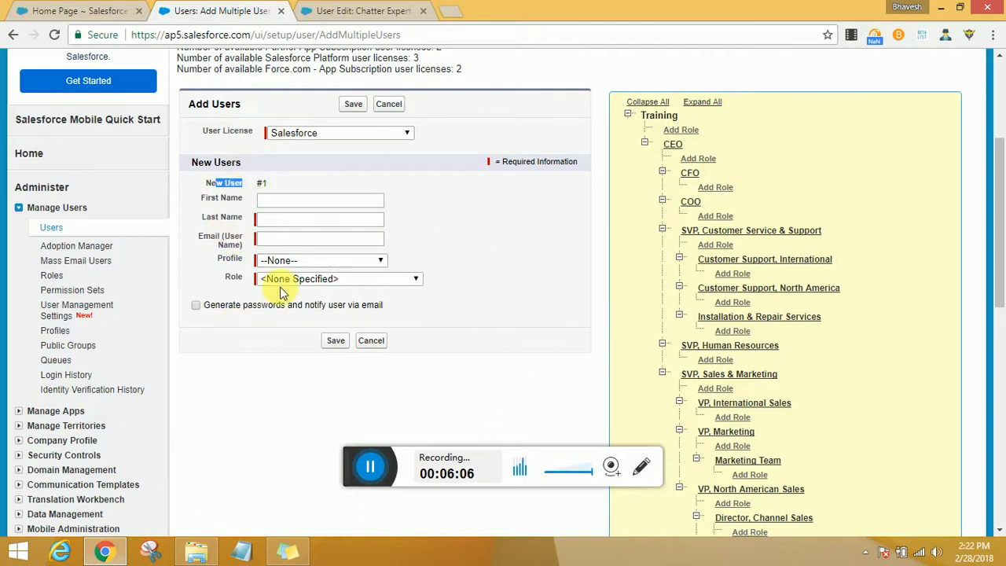
pyautogui.scroll(2, 368, 142)
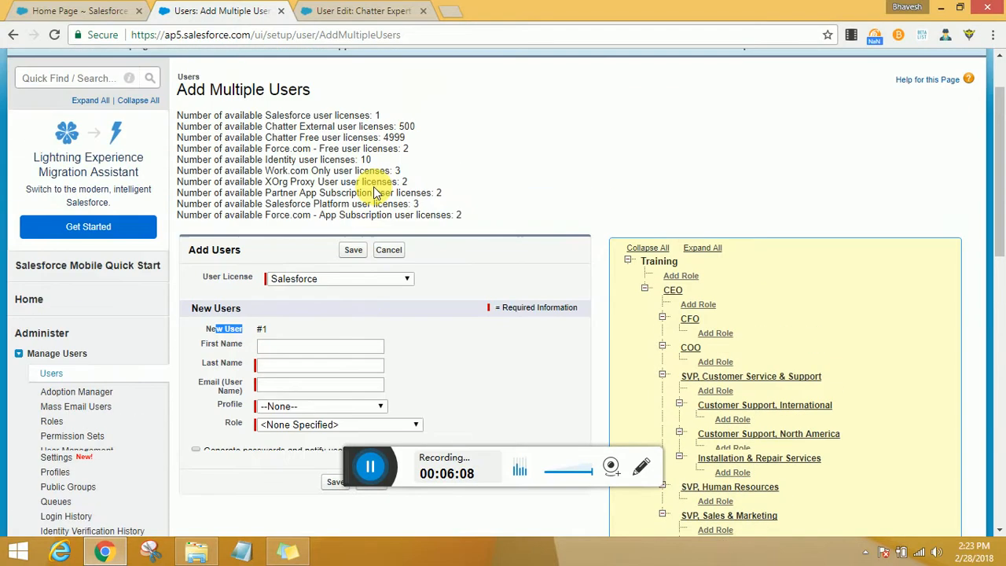
pyautogui.moveTo(380, 118); pyautogui.dragTo(317, 117)
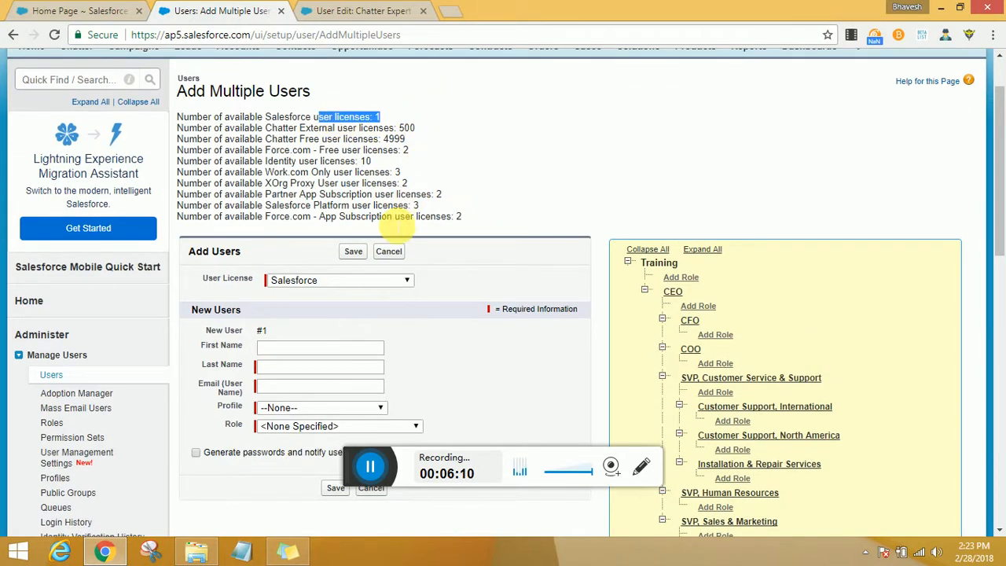
# - Change the user license to Force.com - Free and review the user entry rows
pyautogui.click(359, 281)
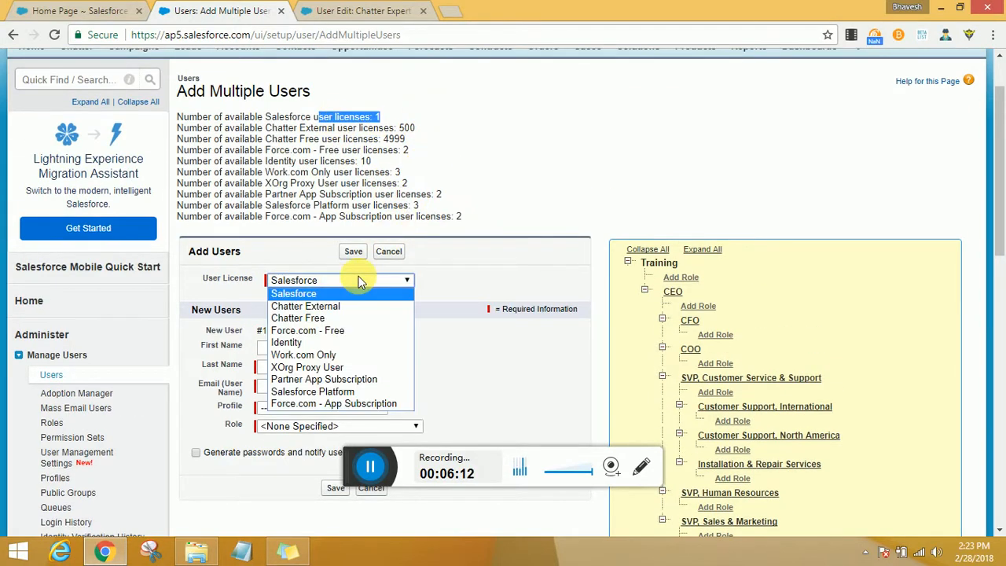
pyautogui.click(348, 330)
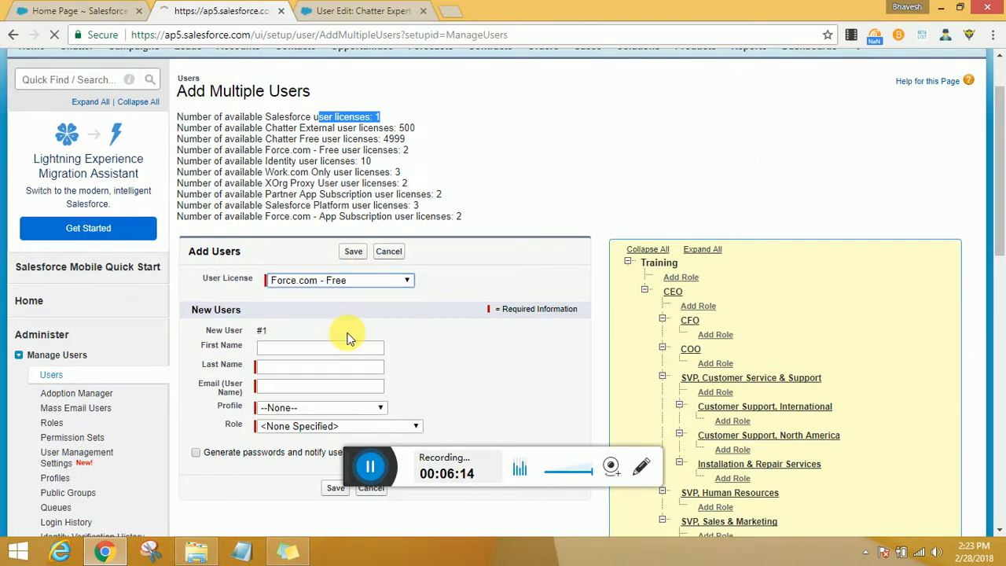
pyautogui.scroll(-4, 371, 306)
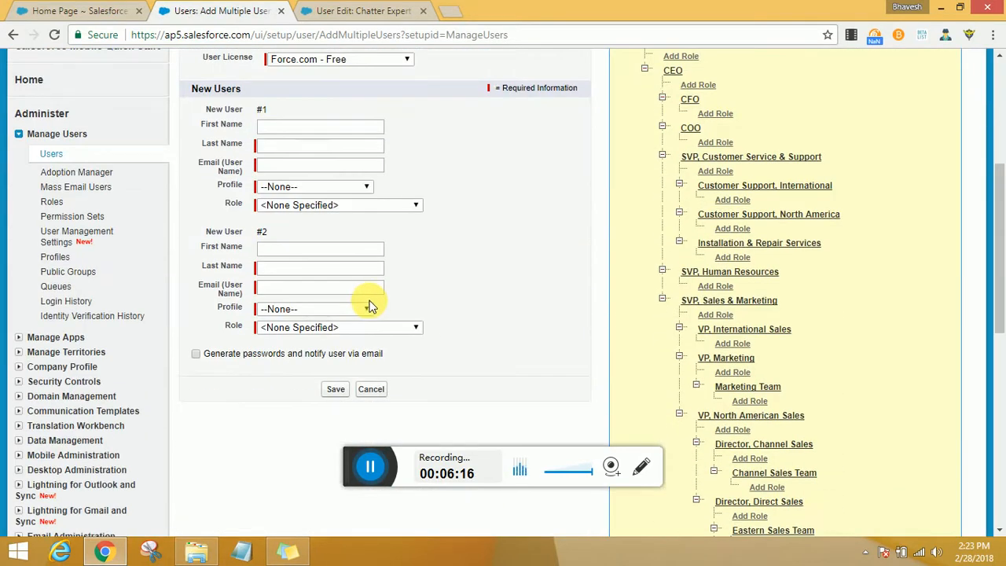
pyautogui.scroll(2, 388, 241)
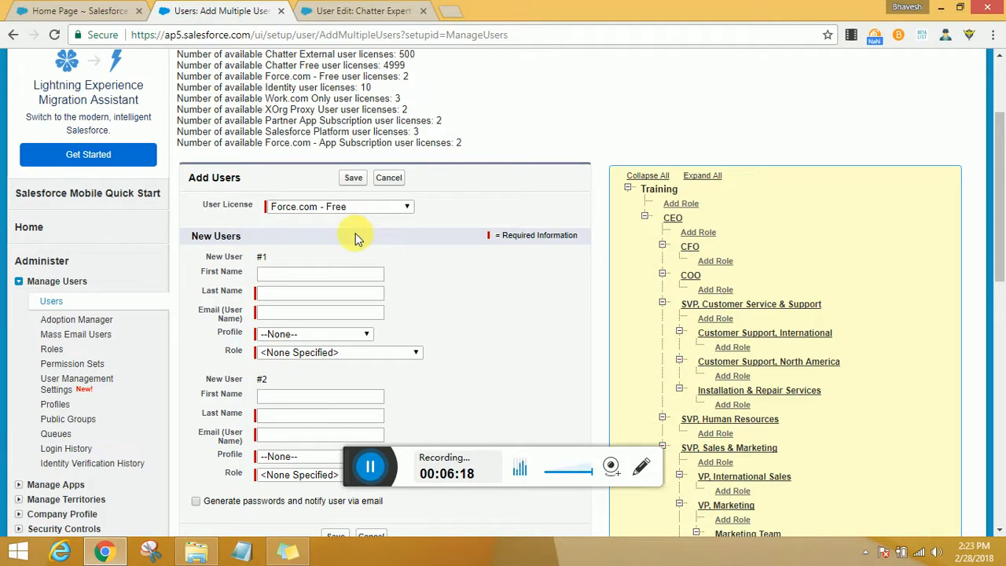
pyautogui.scroll(1, 355, 237)
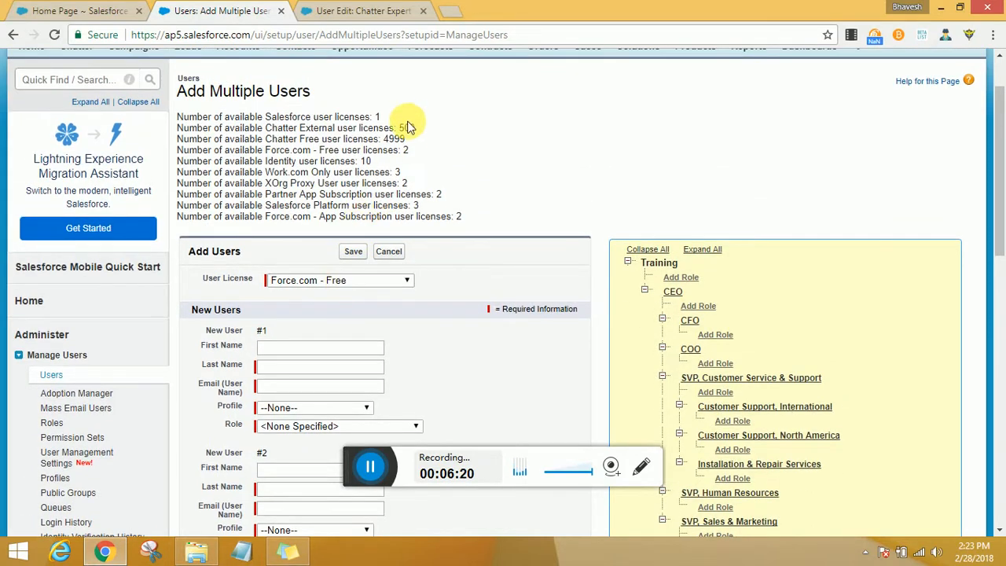
pyautogui.moveTo(410, 147); pyautogui.dragTo(318, 150)
pyautogui.scroll(-2, 361, 266)
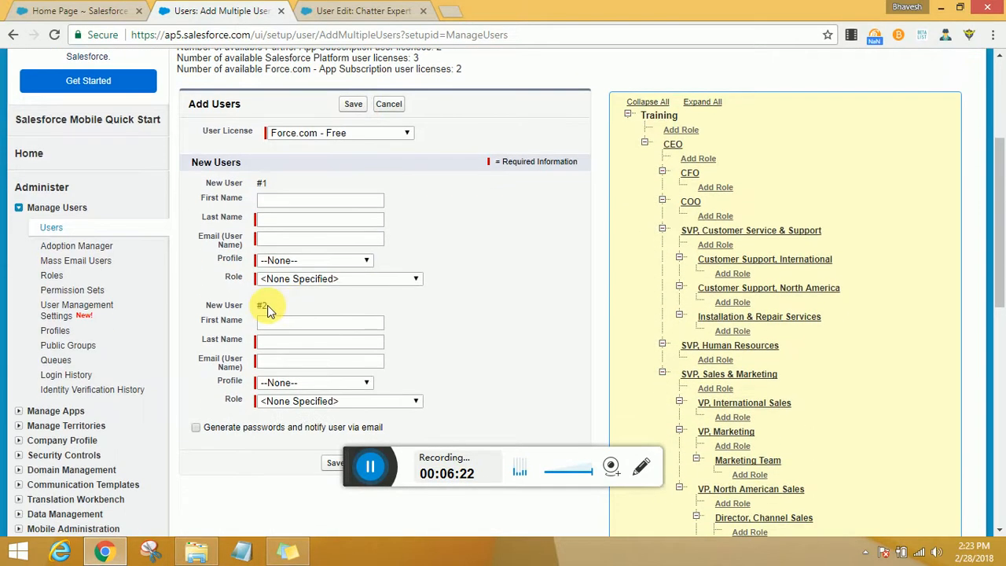
pyautogui.scroll(1, 283, 294)
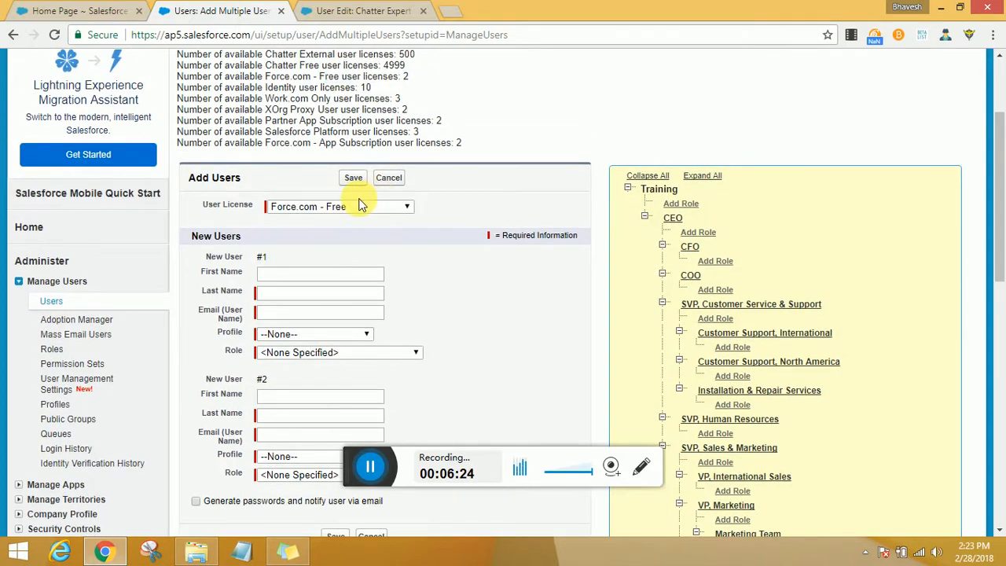
# - Change the user license to Chatter External and scroll through the ten new-user rows
pyautogui.click(360, 207)
pyautogui.click(352, 232)
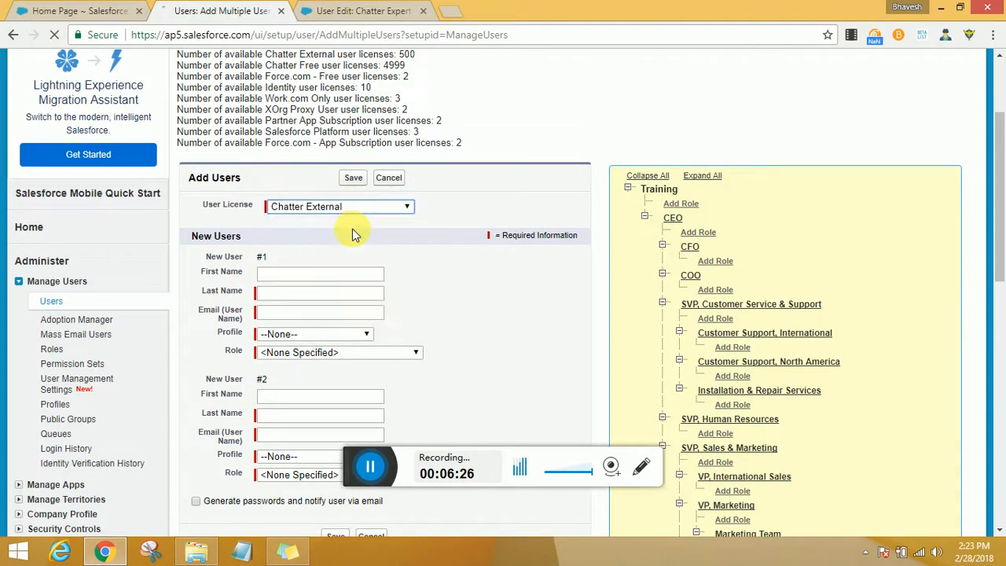
pyautogui.scroll(-10, 427, 258)
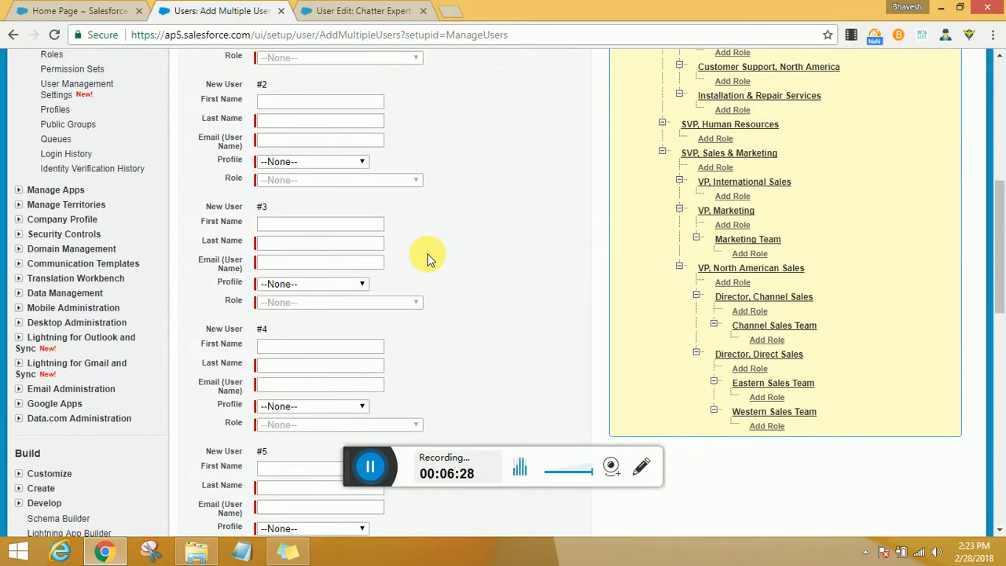
pyautogui.scroll(-4, 426, 258)
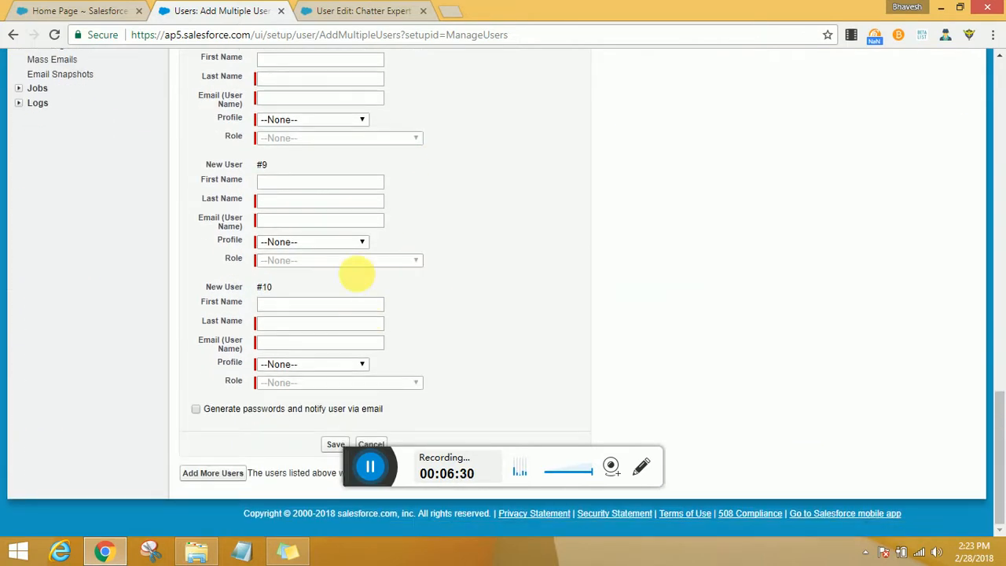
# - Tick the option to generate passwords and notify users by email, then cancel adding multiple users
pyautogui.click(195, 409)
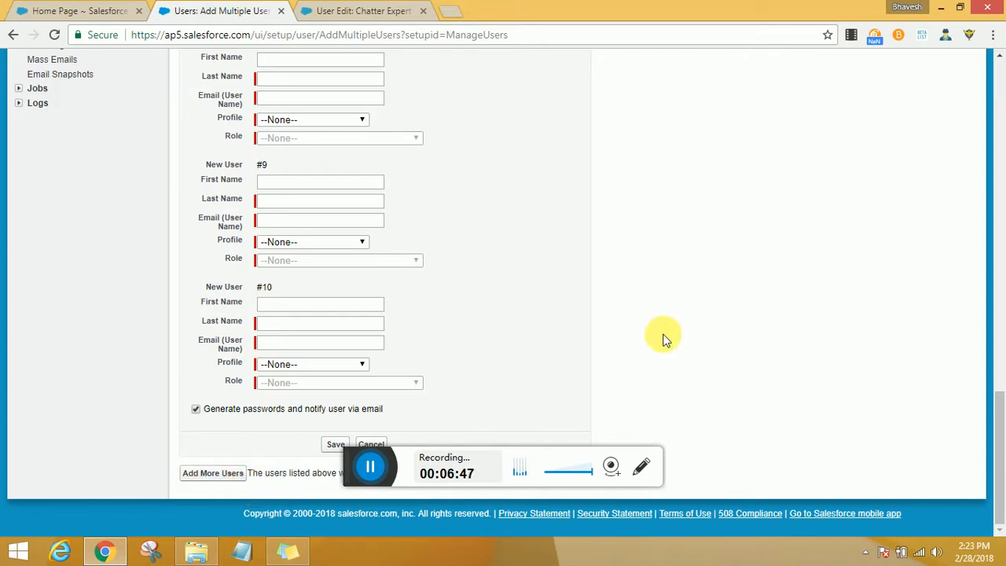
pyautogui.click(376, 443)
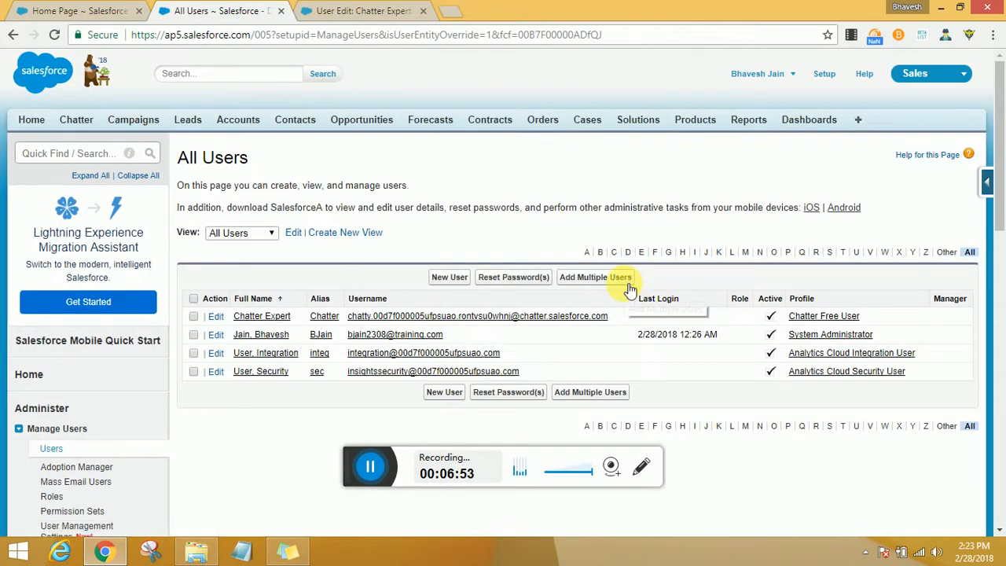
# - Open the form for creating a single new user
pyautogui.click(447, 280)
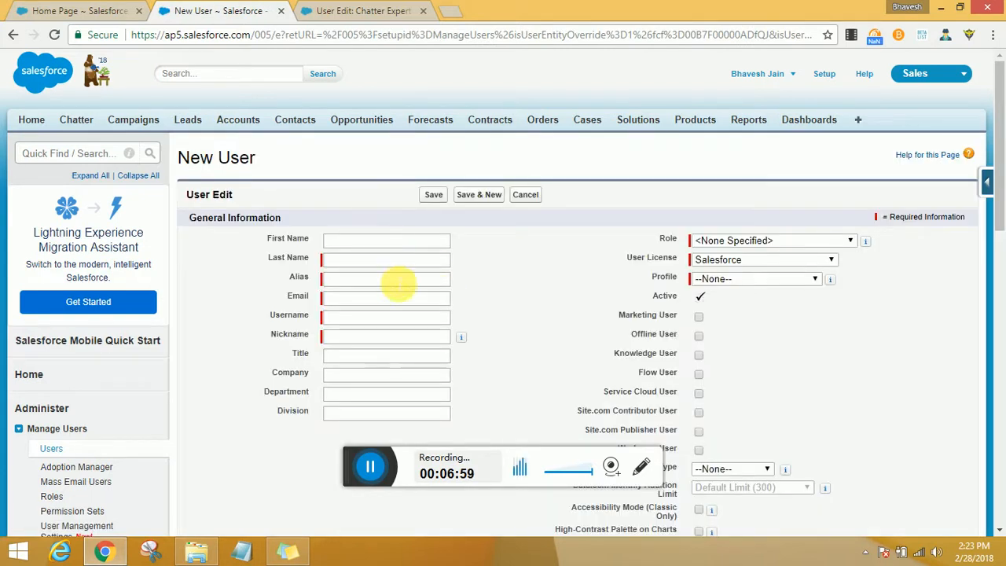
# - Examine the required fields and the role and profile options on the new-user form
pyautogui.click(366, 262)
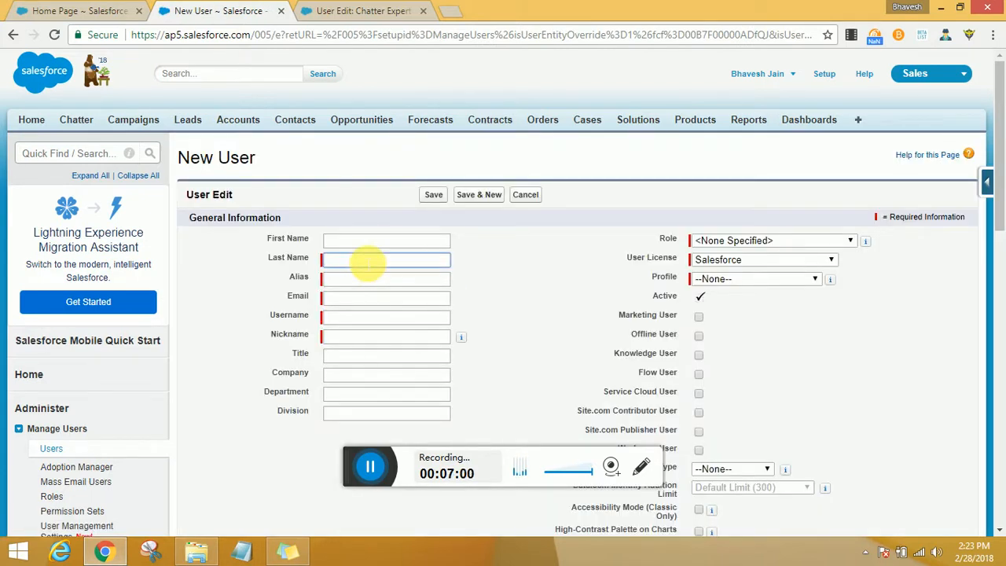
pyautogui.click(360, 281)
pyautogui.click(361, 300)
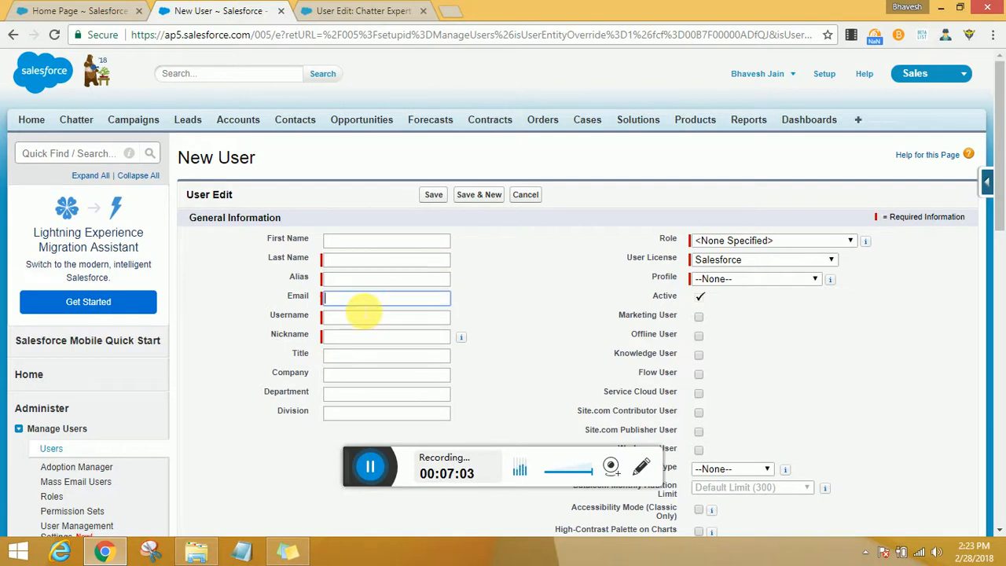
pyautogui.click(361, 319)
pyautogui.click(360, 338)
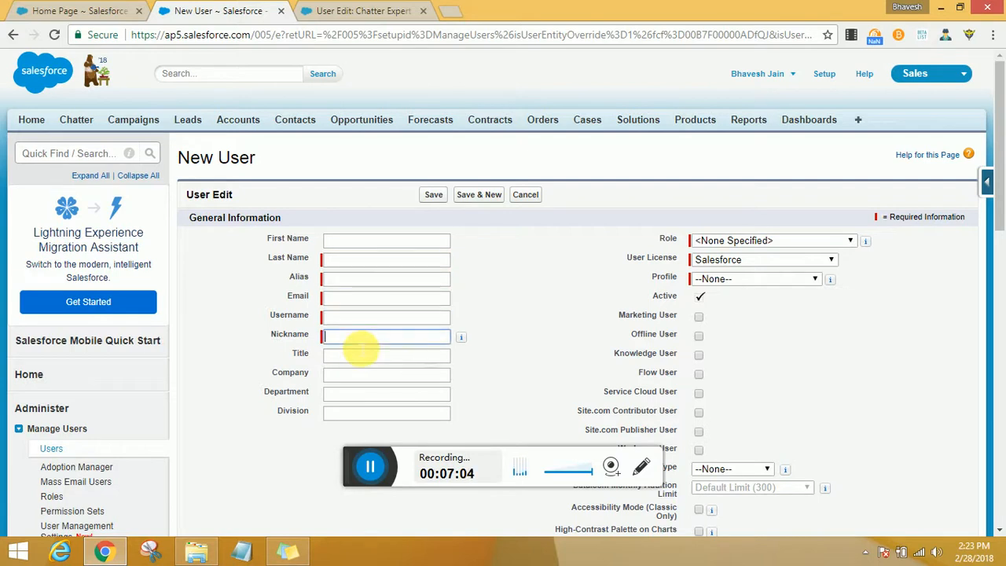
pyautogui.click(769, 241)
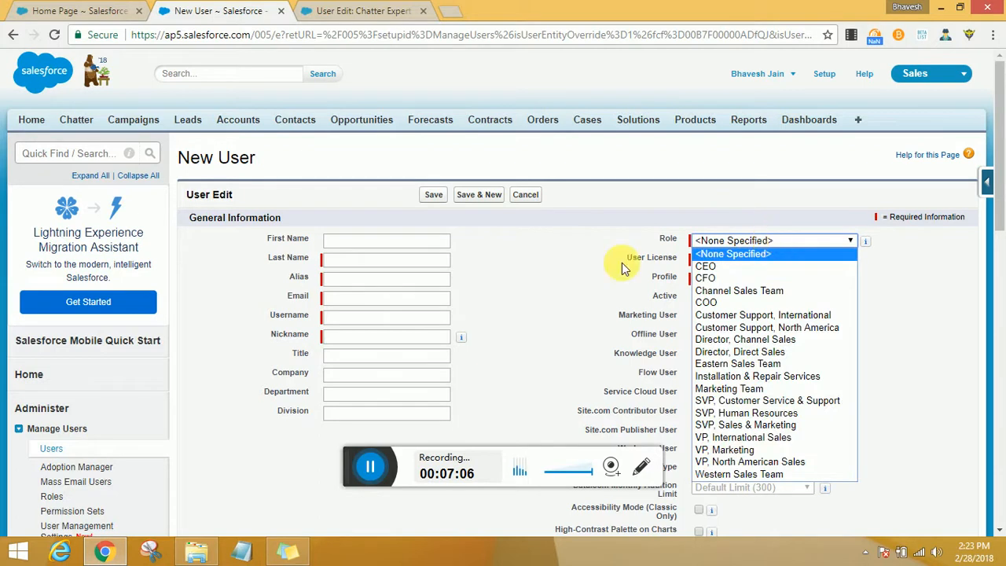
pyautogui.click(716, 266)
pyautogui.click(711, 260)
pyautogui.click(606, 276)
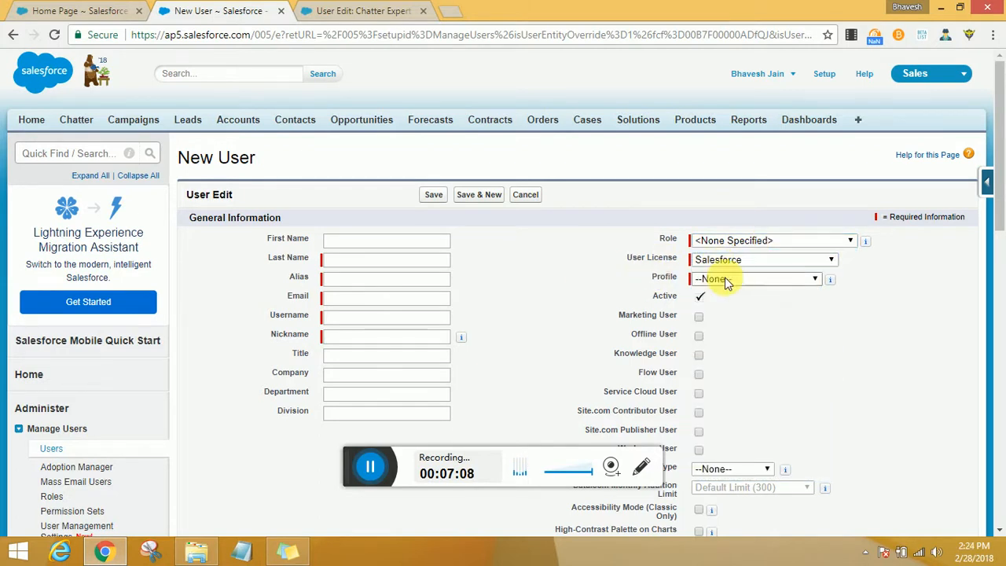
pyautogui.click(727, 281)
pyautogui.click(902, 301)
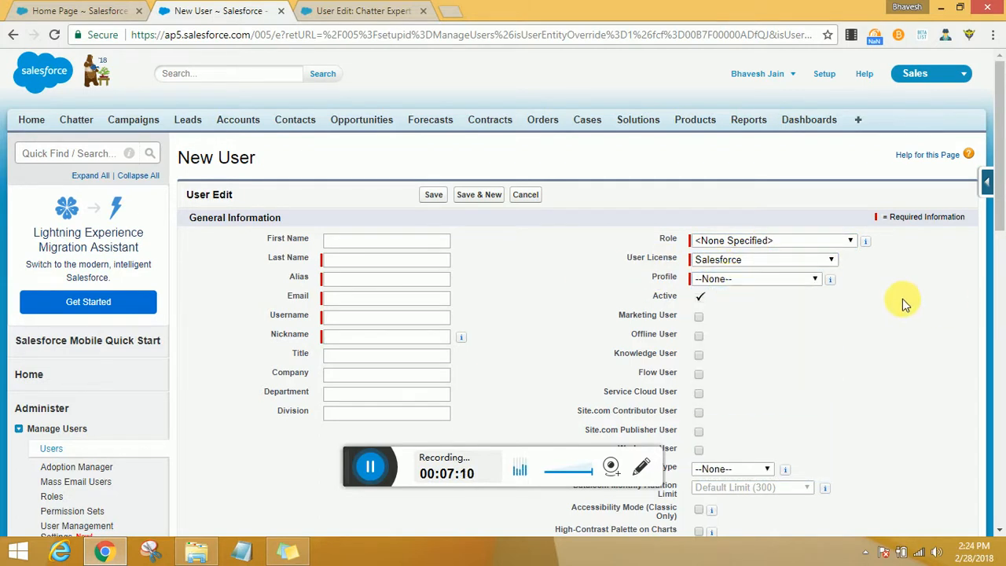
# - Fill in the new user's first name and last name
pyautogui.click(428, 242)
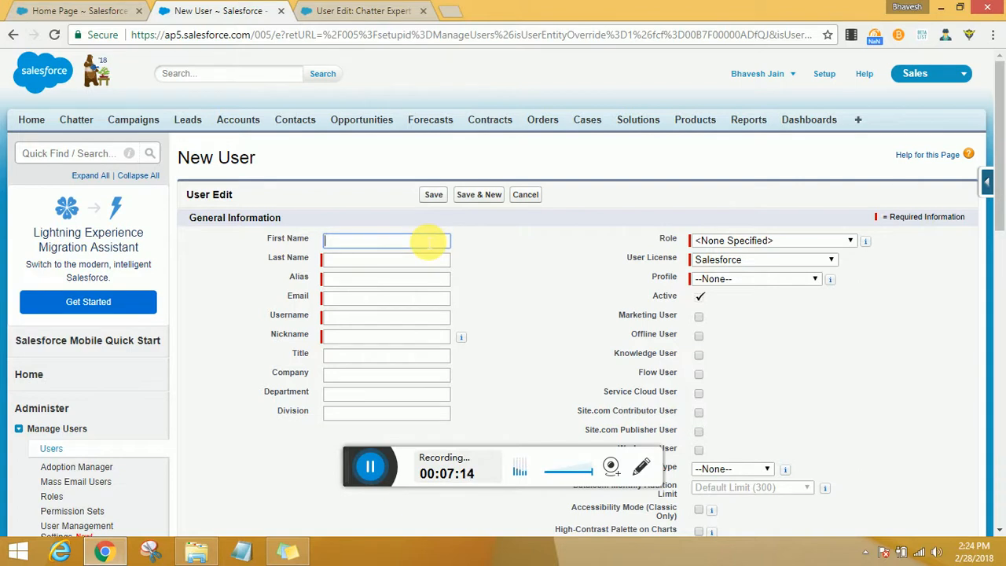
pyautogui.press('Tab')
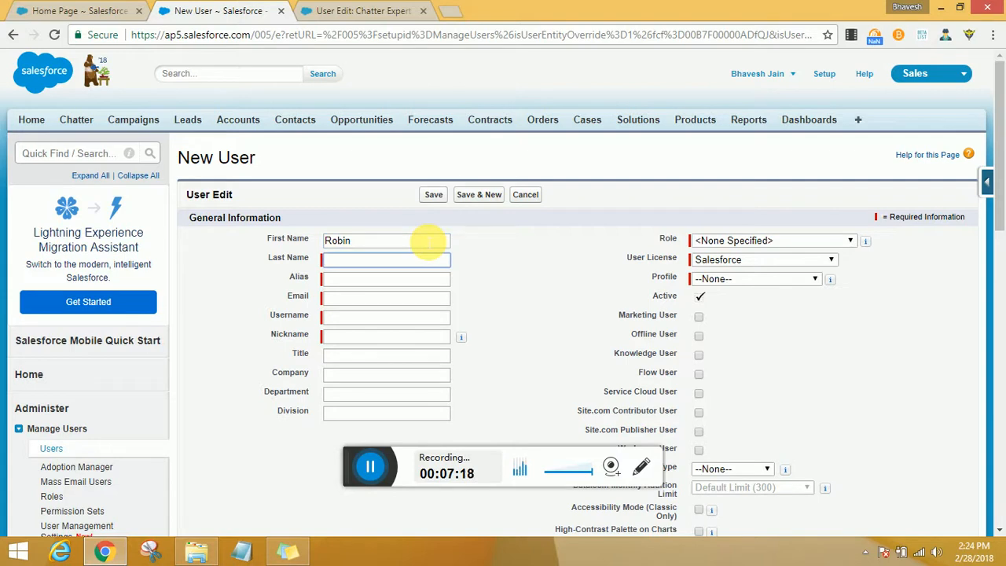
pyautogui.press('Tab')
pyautogui.hotkey('shift', 'Tab')
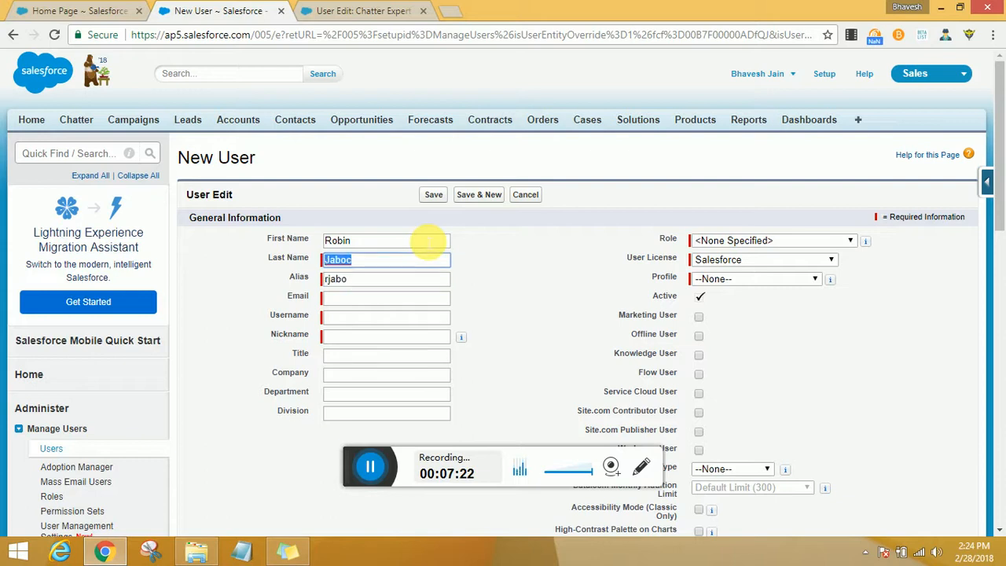
pyautogui.write('Jacod')
pyautogui.press('Tab')
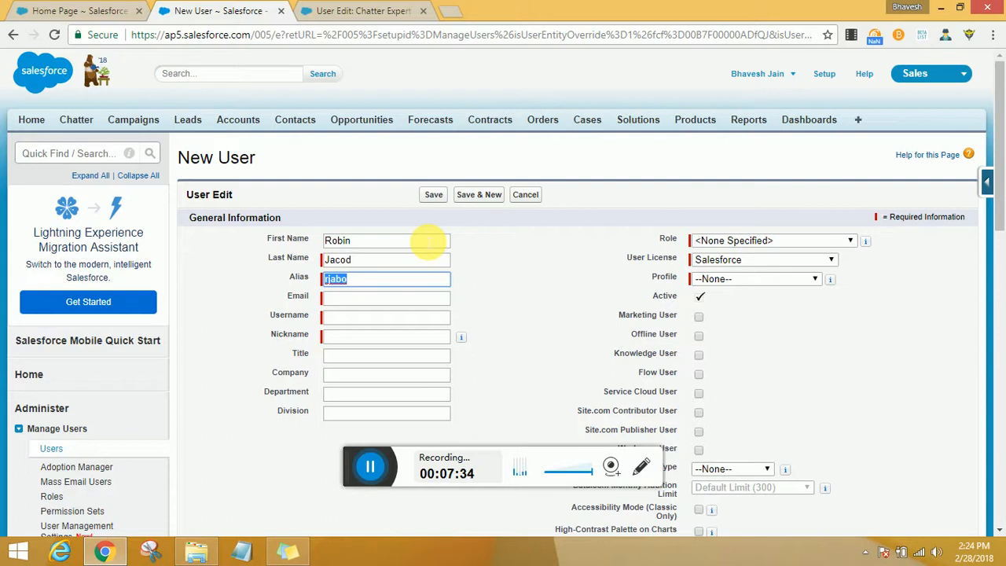
# - Clear the alias field and retype the new user's last name correctly
pyautogui.press('BackSpace')
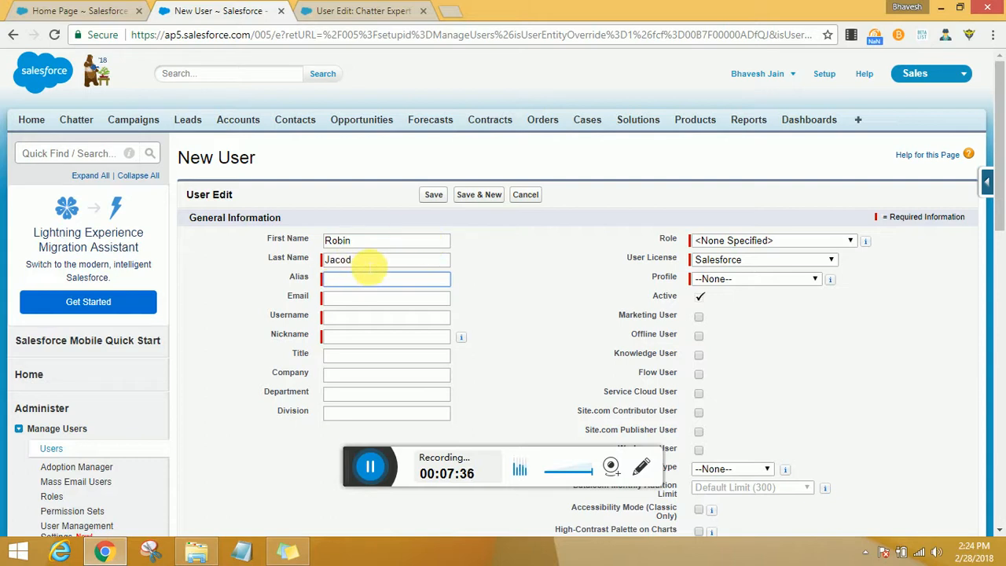
pyautogui.moveTo(366, 262); pyautogui.dragTo(280, 254)
pyautogui.press('BackSpace')
pyautogui.write('Jac')
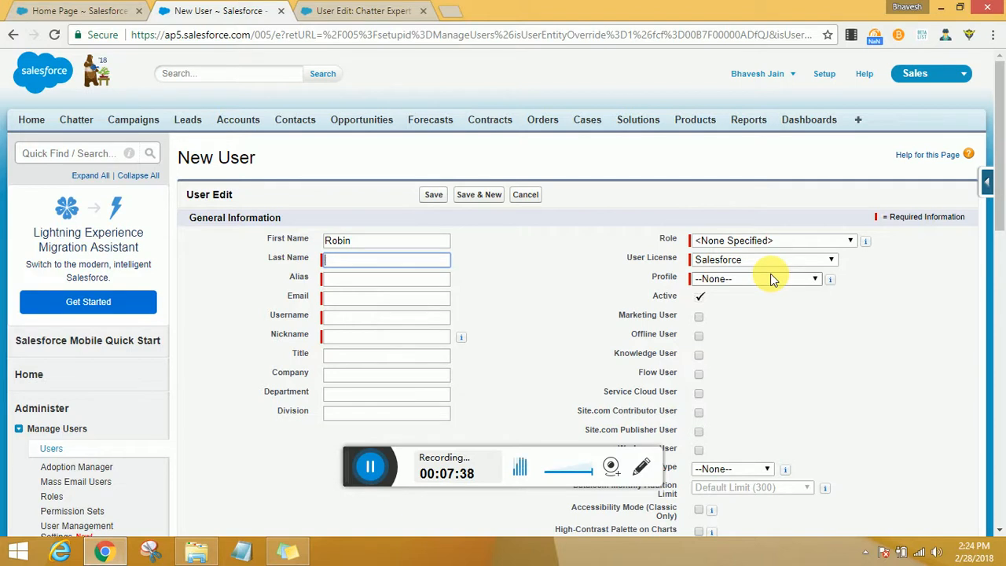
pyautogui.write('ob')
pyautogui.press('Tab')
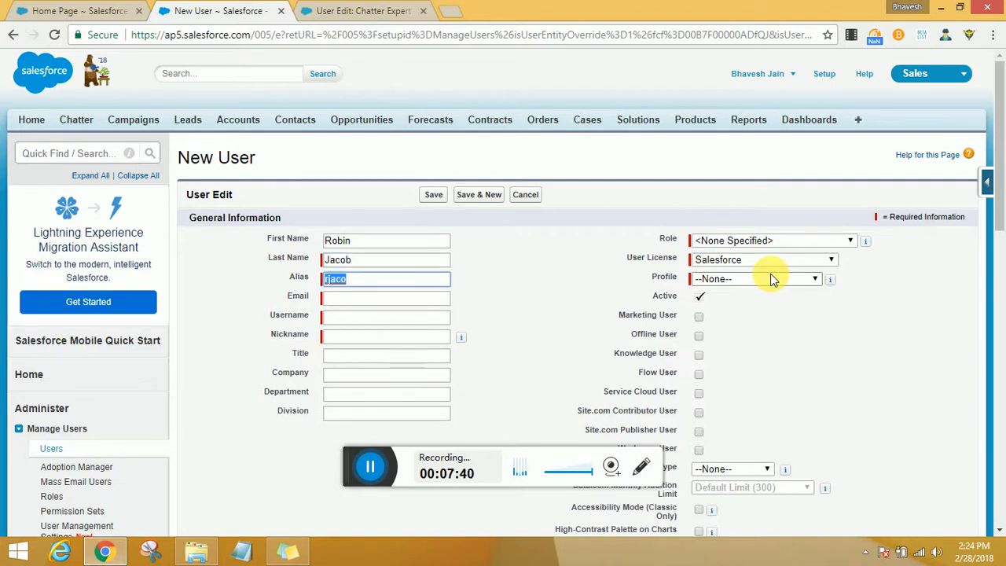
pyautogui.press('Tab')
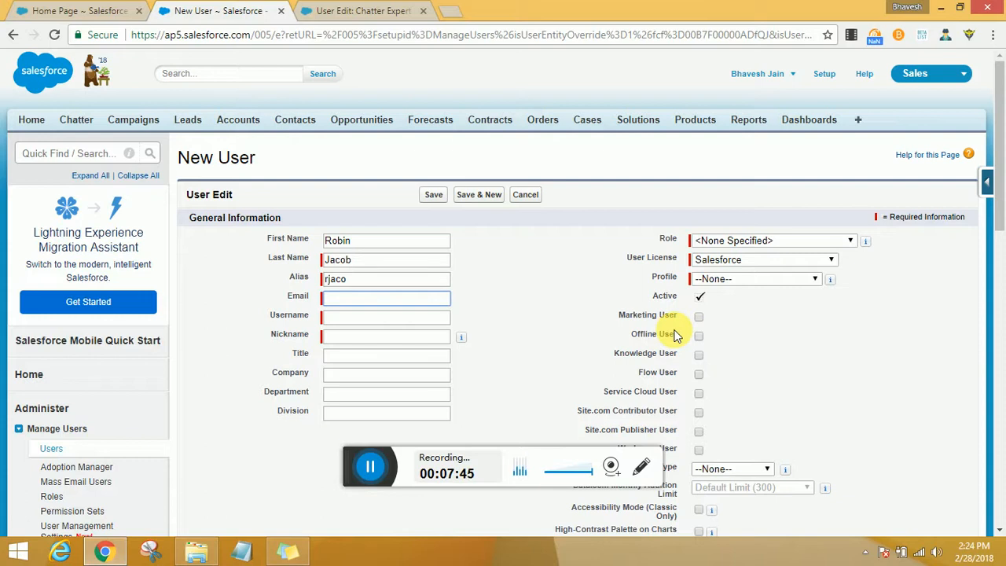
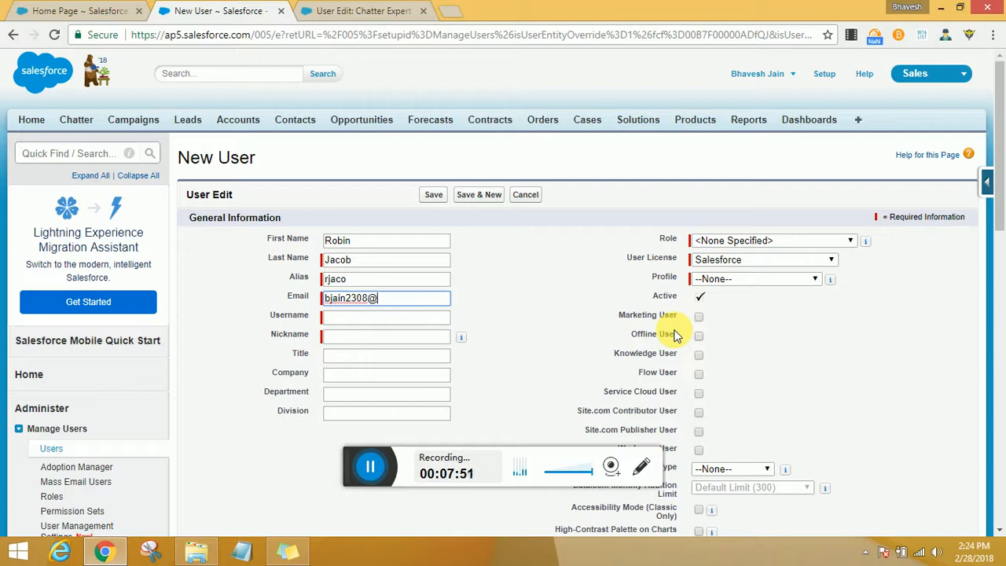
# - Enter the new user's e-mail address
pyautogui.press('Tab')
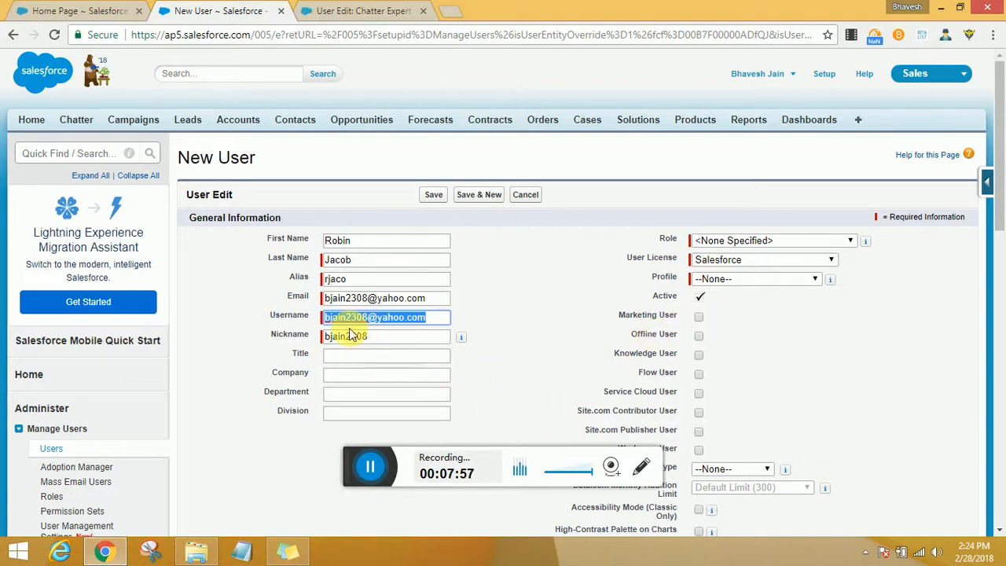
# - Change the username's domain so it ends in training.user
pyautogui.click(434, 317)
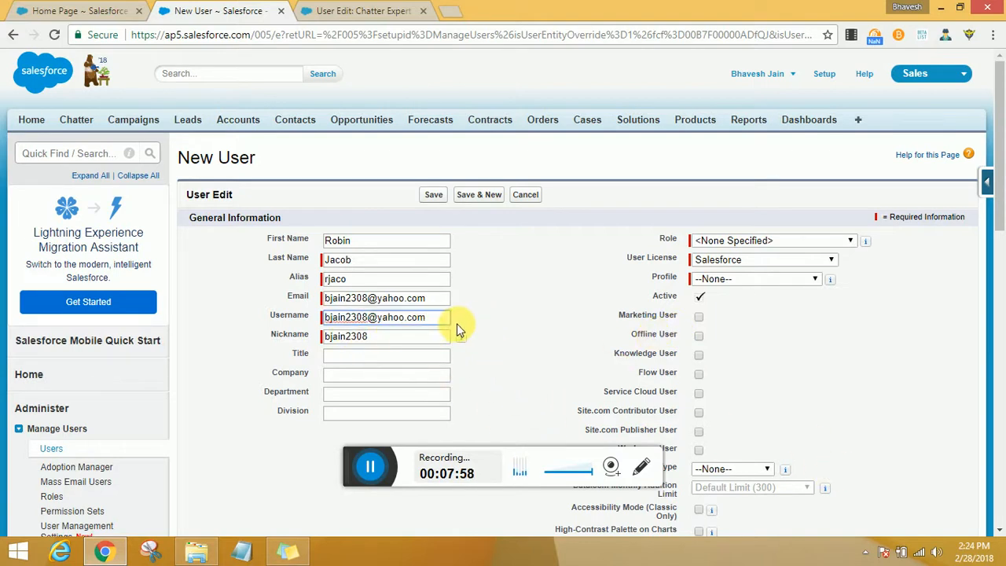
pyautogui.write('.user')
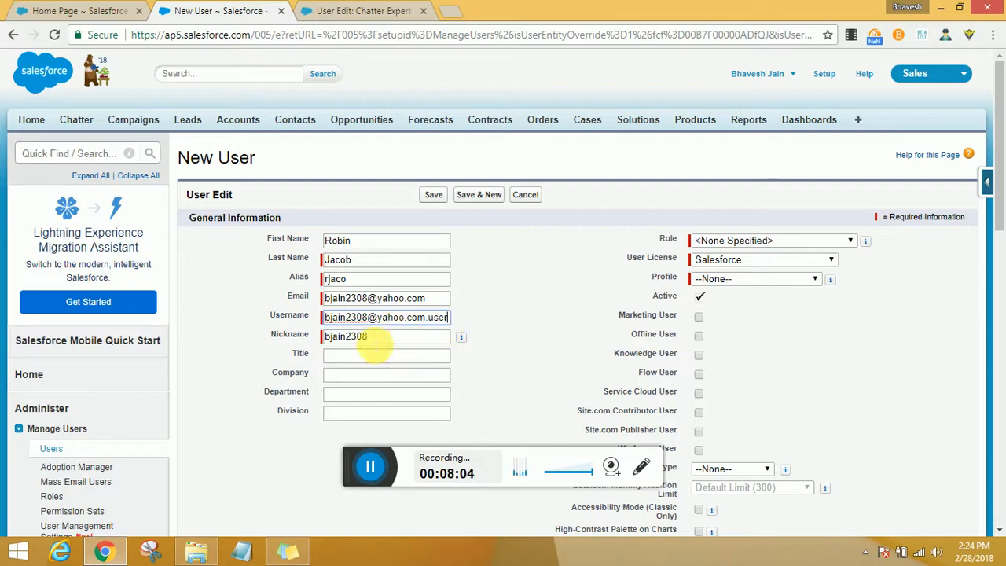
pyautogui.moveTo(377, 316); pyautogui.dragTo(427, 317)
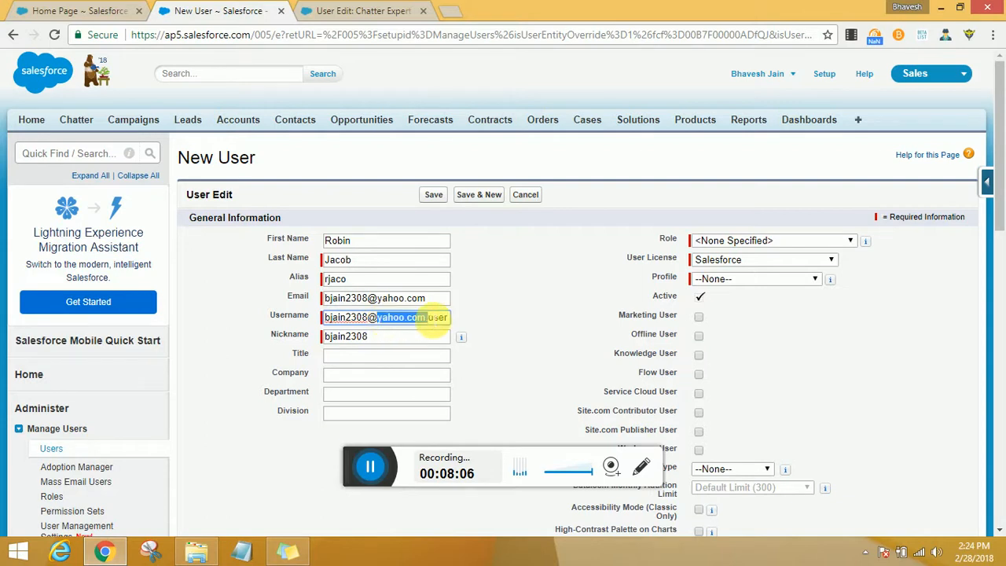
pyautogui.write('training')
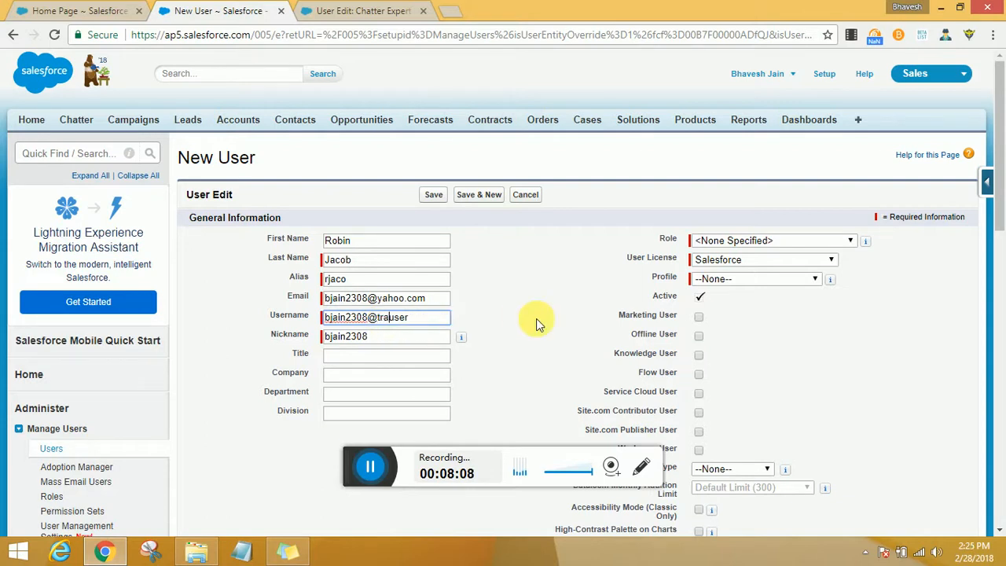
pyautogui.write('.')
pyautogui.click(503, 361)
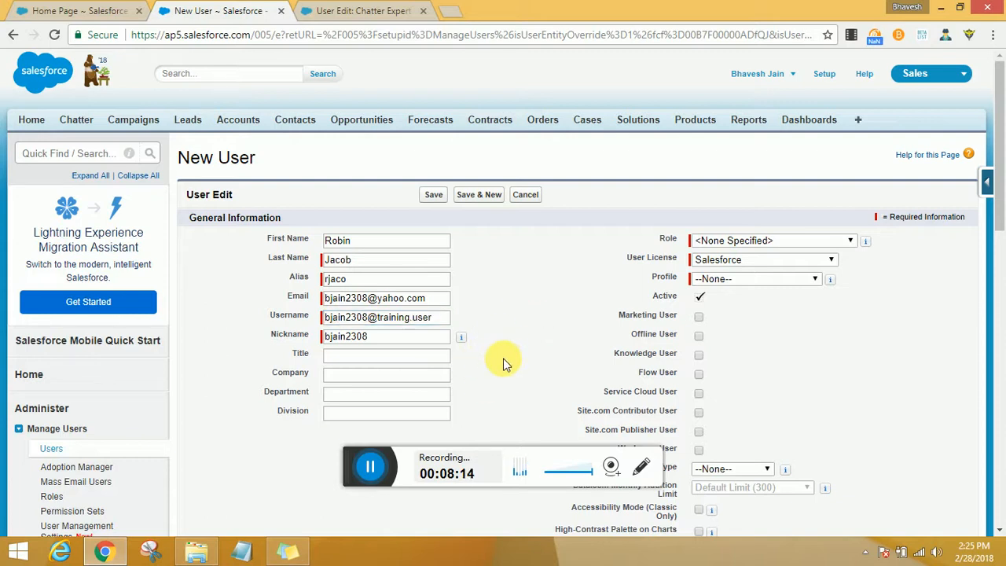
# - Set the role to VP, Marketing and the profile to Custom: Marketing Profile
pyautogui.scroll(-1, 502, 360)
pyautogui.click(724, 168)
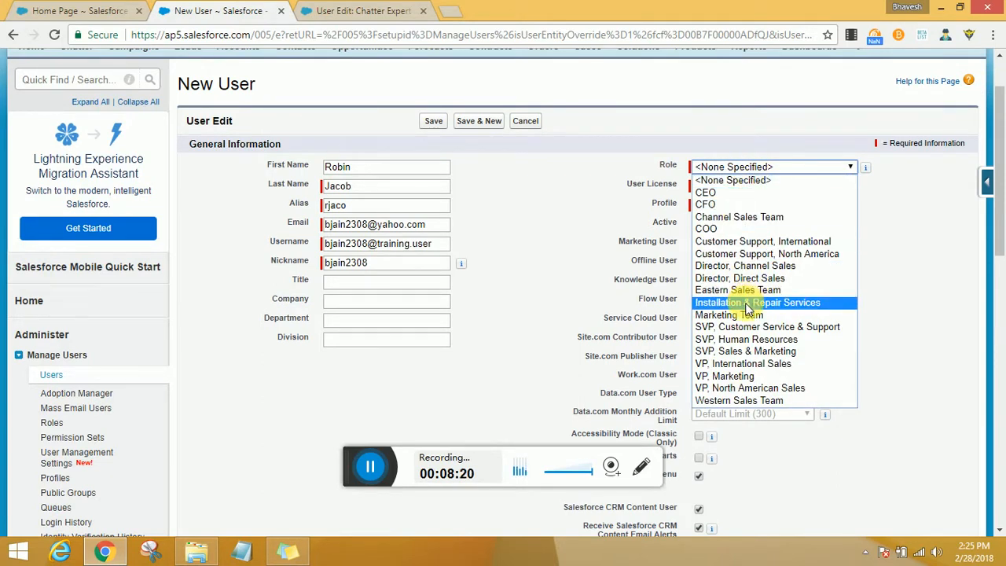
pyautogui.click(800, 376)
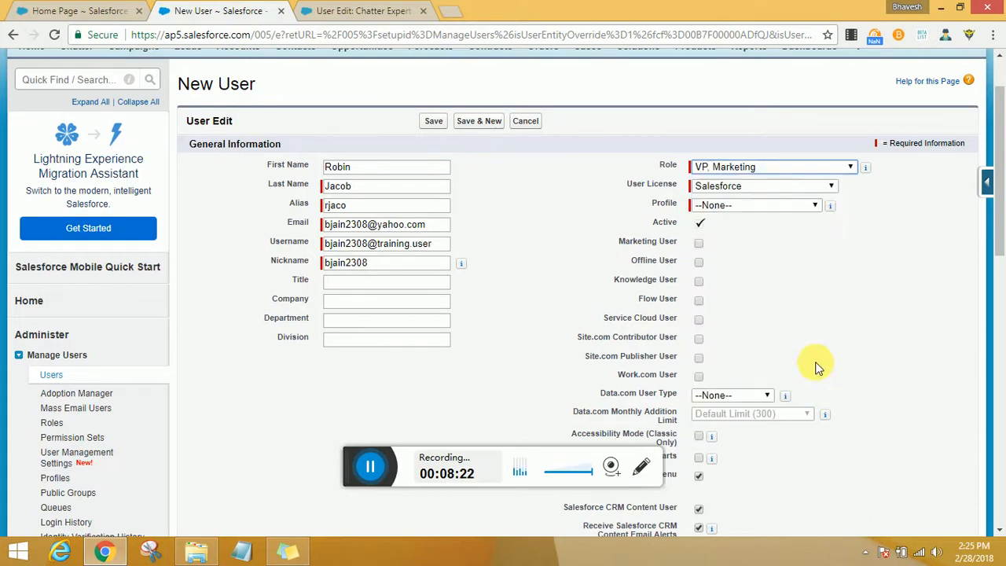
pyautogui.click(773, 204)
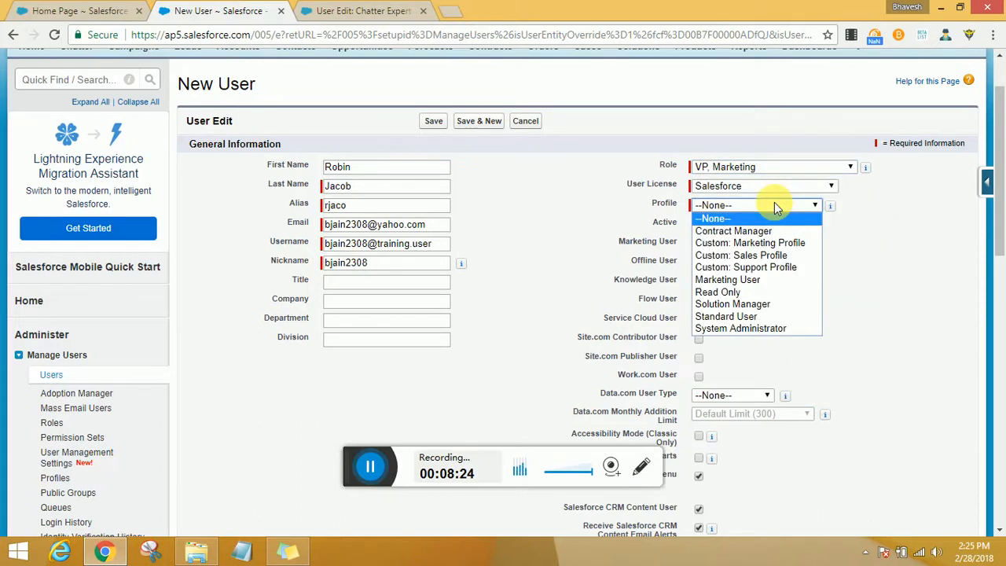
pyautogui.click(766, 242)
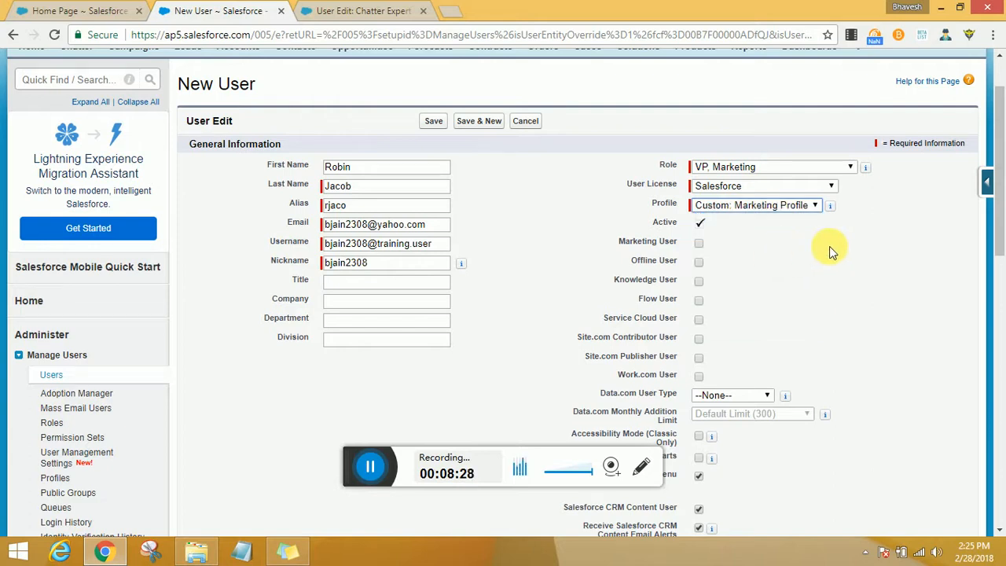
pyautogui.click(827, 247)
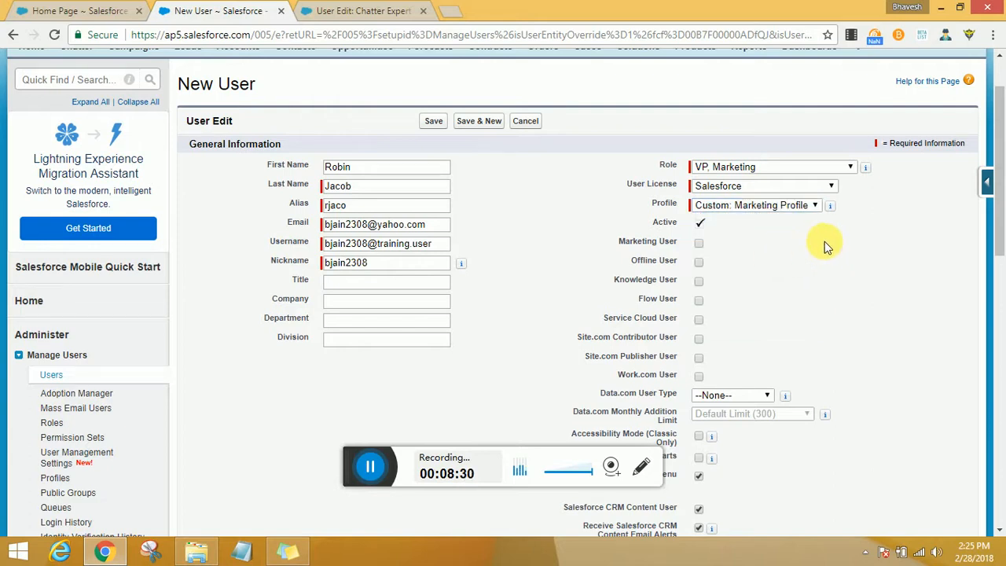
# - Examine the feature checkboxes such as Marketing User and Service Cloud User
pyautogui.doubleClick(666, 225)
pyautogui.click(781, 306)
pyautogui.scroll(1, 781, 317)
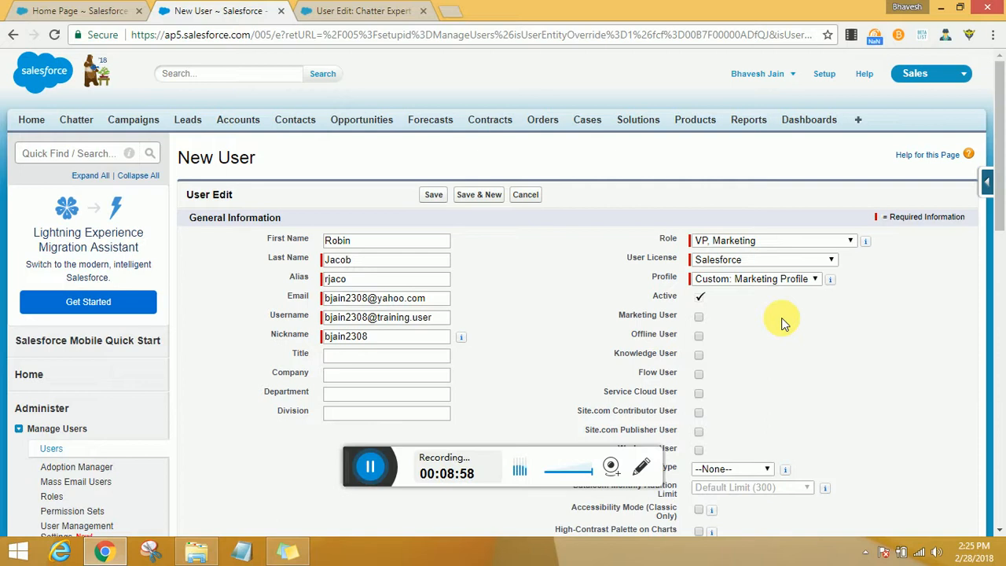
pyautogui.click(699, 317)
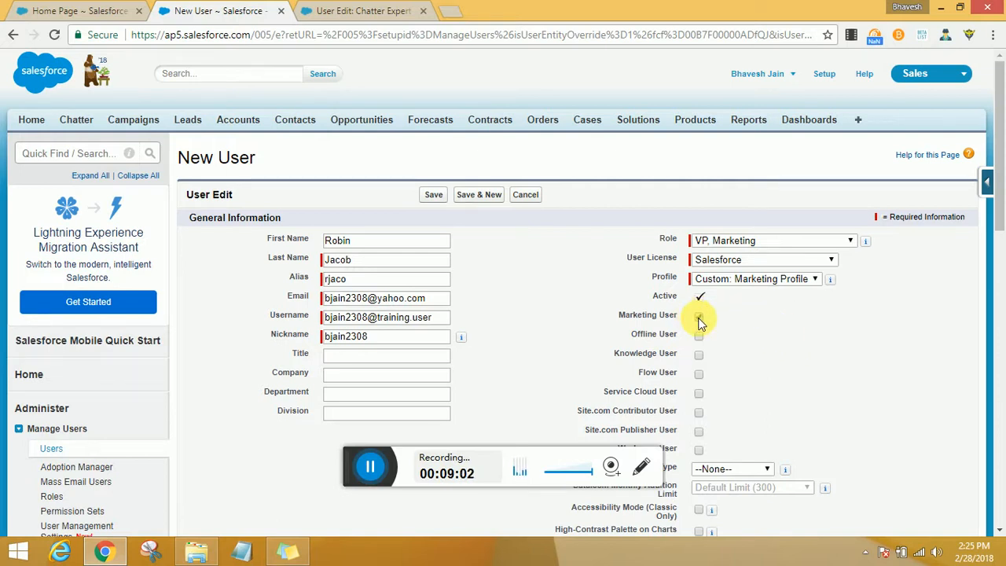
pyautogui.scroll(-1, 745, 322)
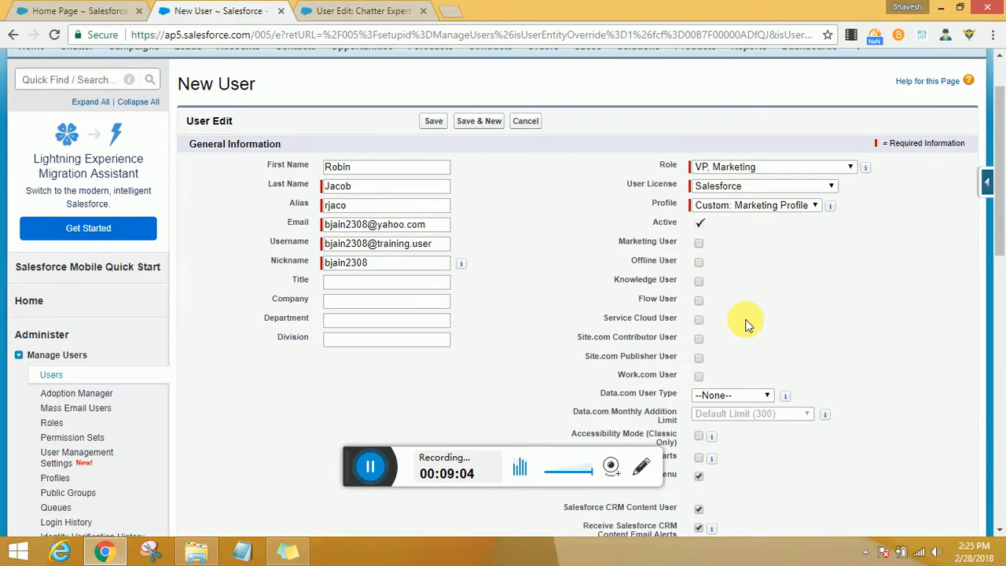
pyautogui.click(670, 265)
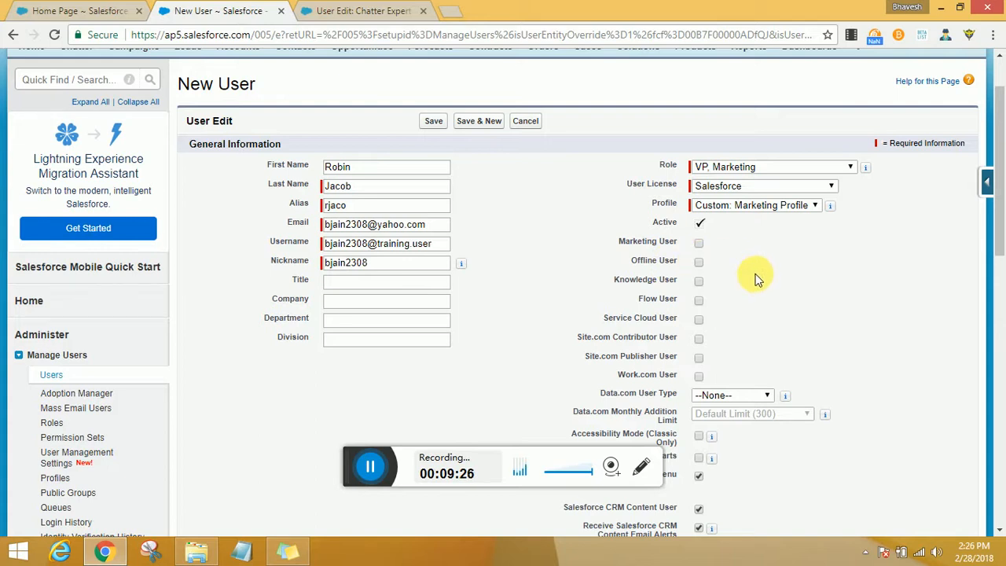
pyautogui.tripleClick(637, 321)
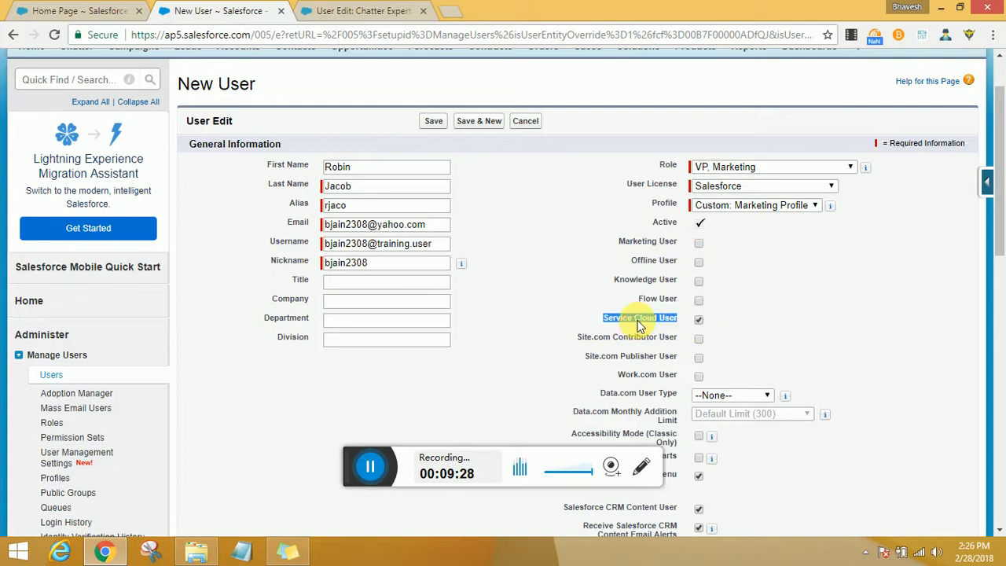
pyautogui.click(638, 320)
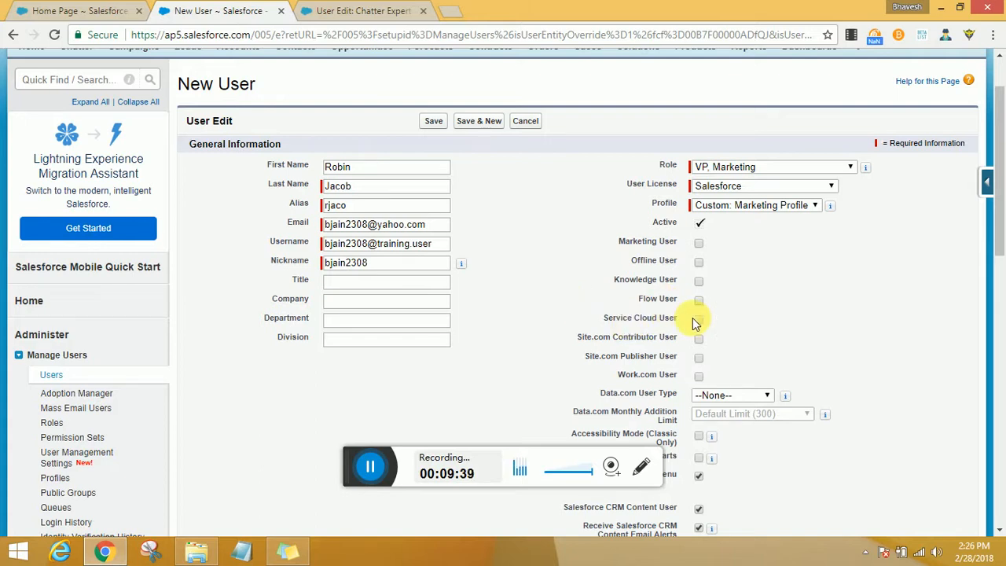
# - Set the new user's email encoding to Unicode (UTF-8)
pyautogui.scroll(-1, 722, 322)
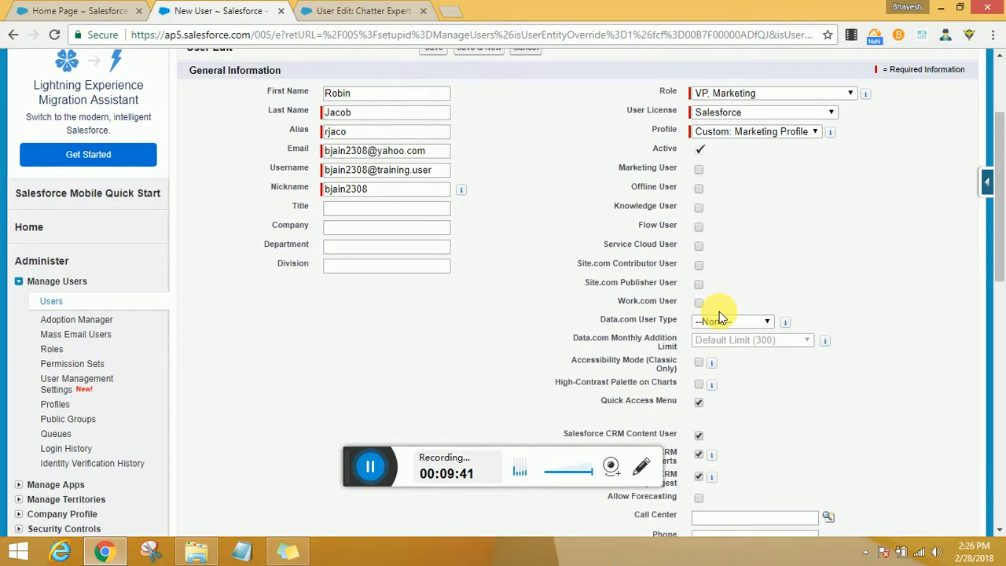
pyautogui.scroll(-1, 786, 289)
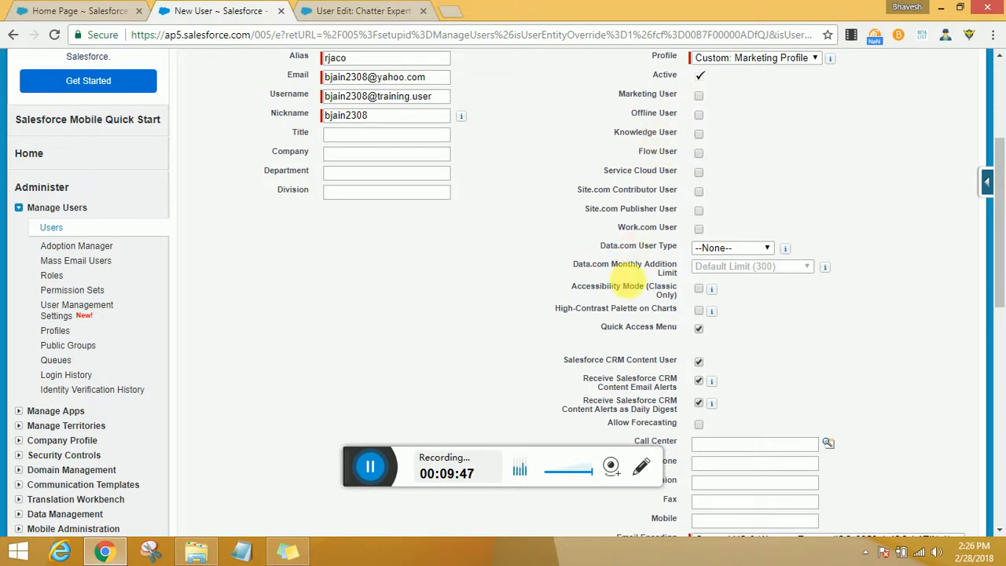
pyautogui.scroll(-1, 682, 266)
pyautogui.scroll(-2, 680, 264)
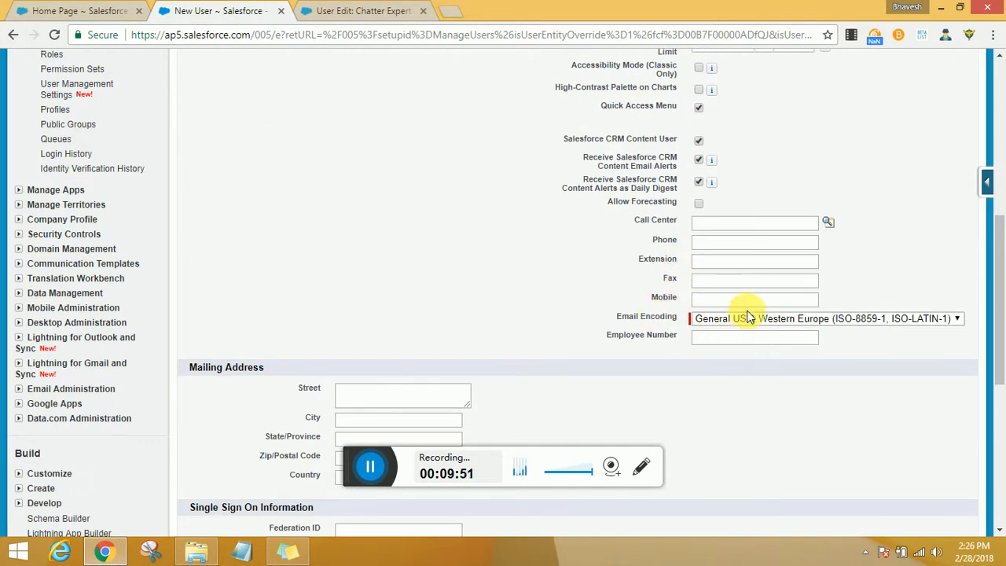
pyautogui.click(794, 322)
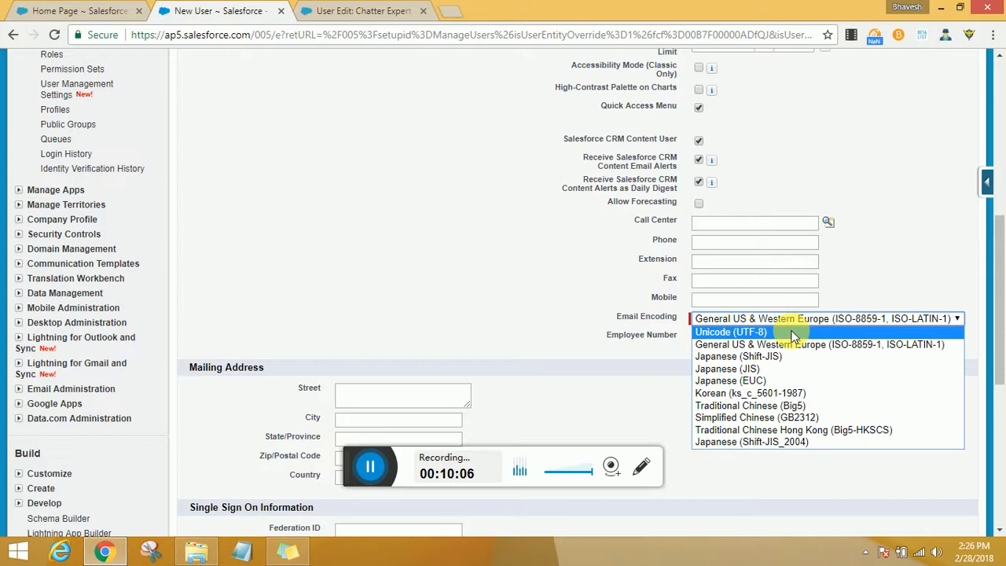
pyautogui.click(791, 332)
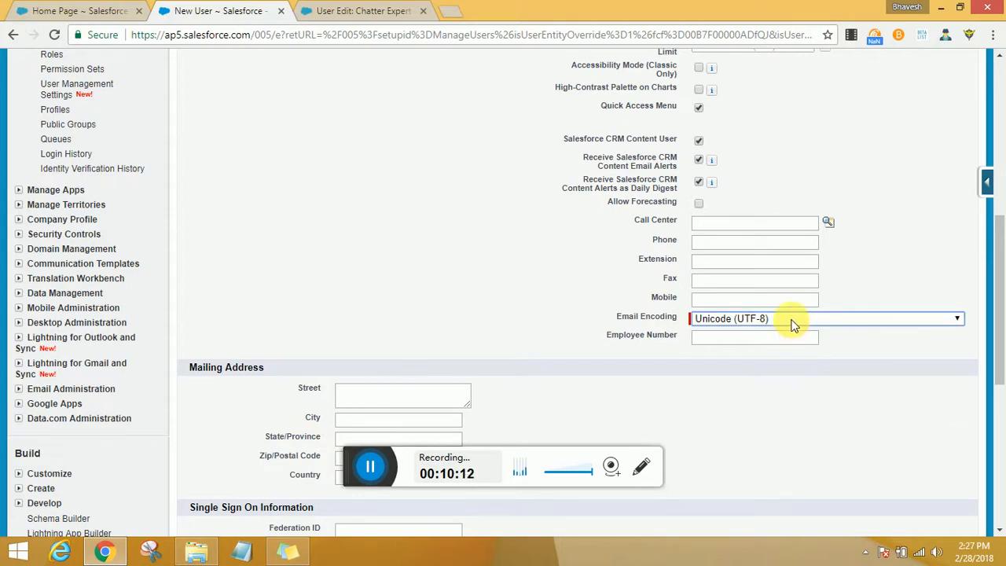
# - Review the time zone, locale and language options in the locale settings
pyautogui.scroll(-3, 540, 397)
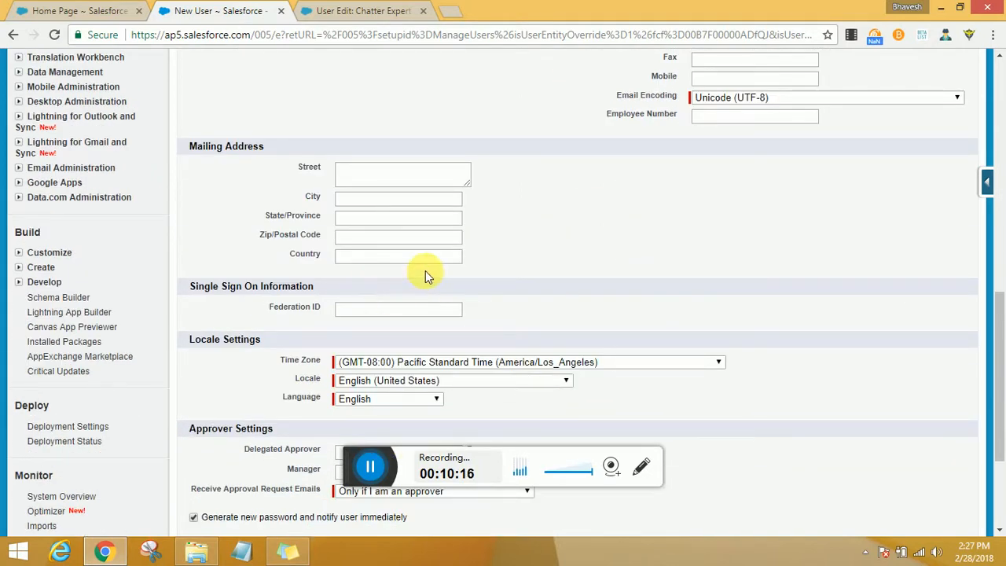
pyautogui.scroll(-1, 425, 270)
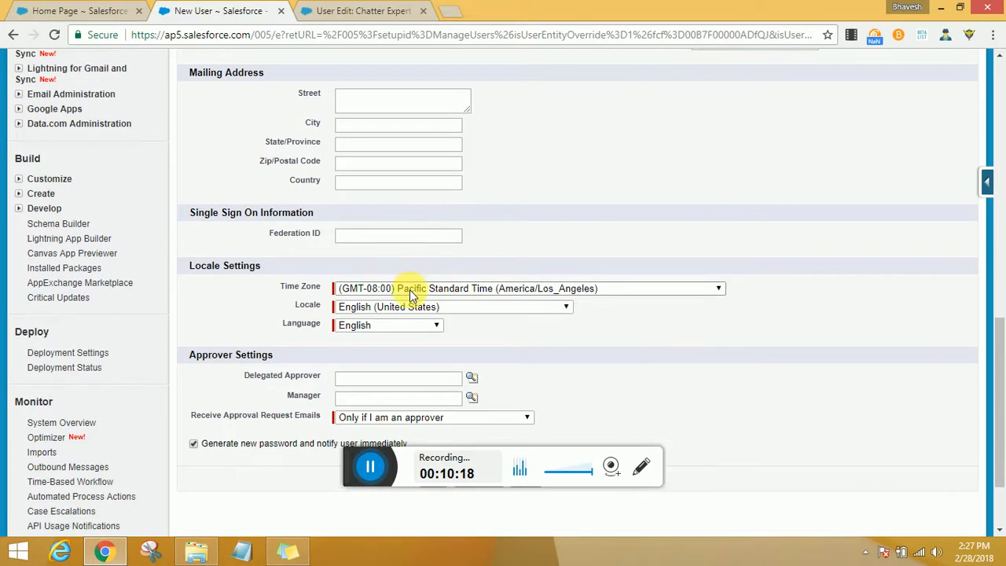
pyautogui.click(409, 289)
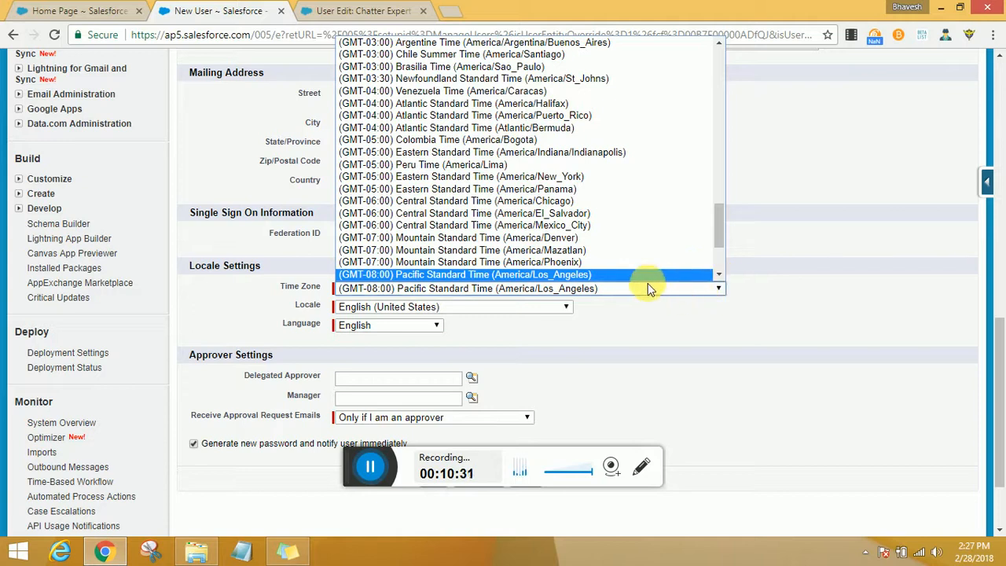
pyautogui.click(638, 332)
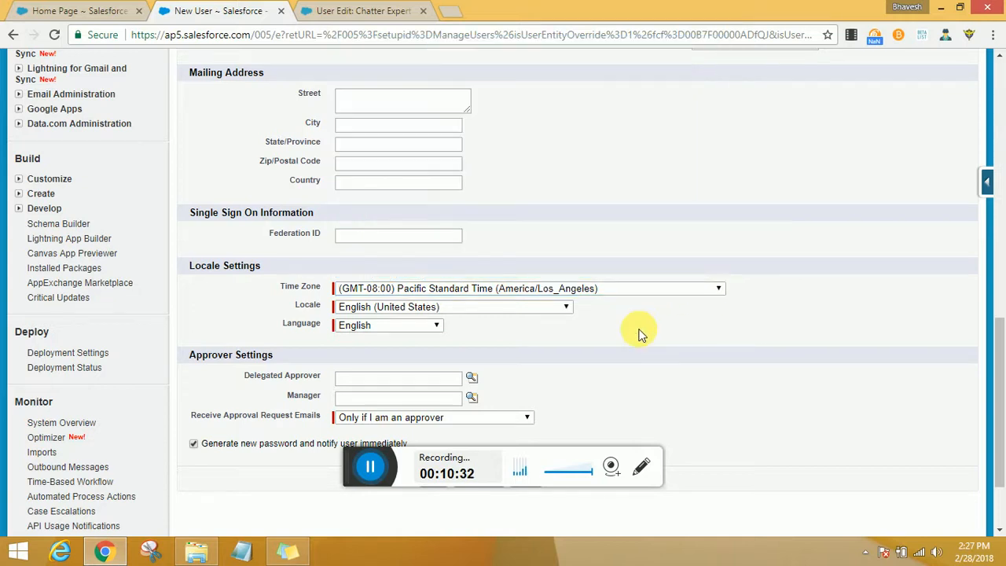
pyautogui.click(517, 311)
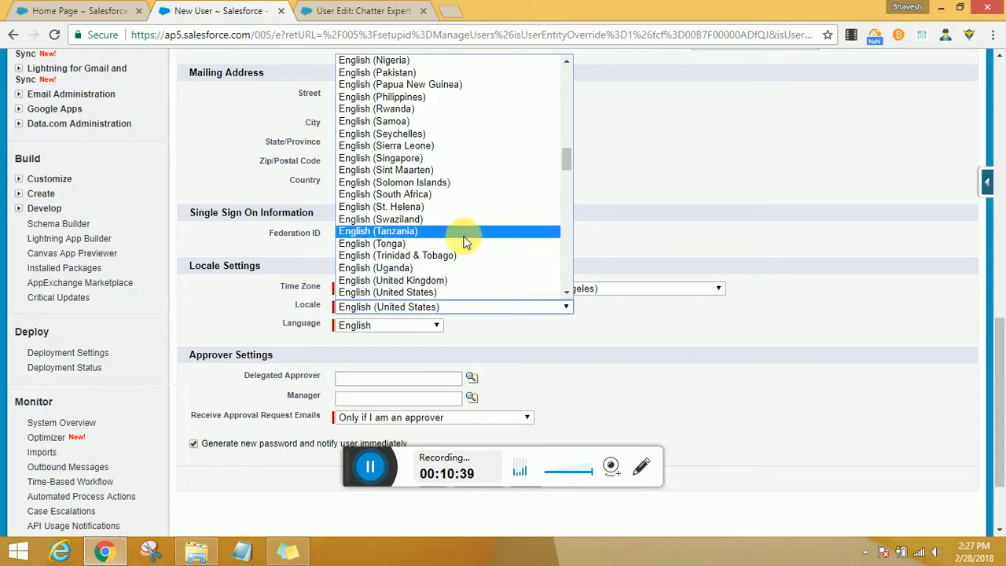
pyautogui.scroll(5, 462, 228)
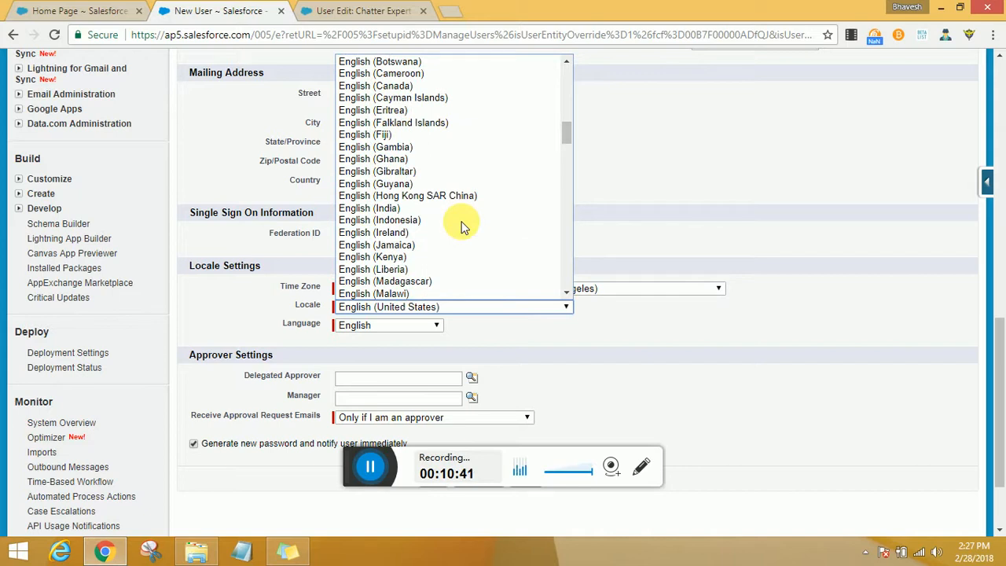
pyautogui.scroll(7, 462, 228)
pyautogui.scroll(3, 463, 226)
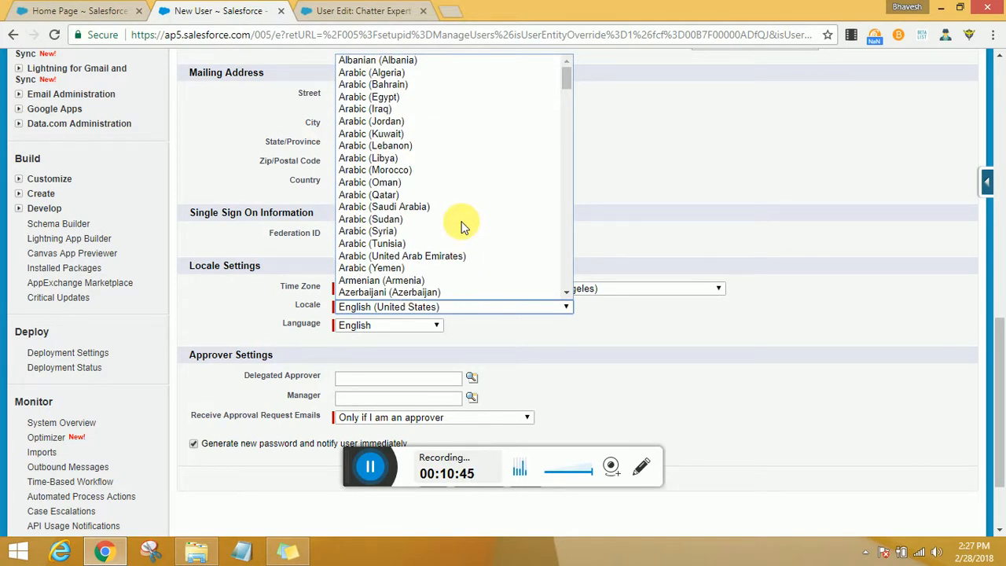
pyautogui.click(509, 342)
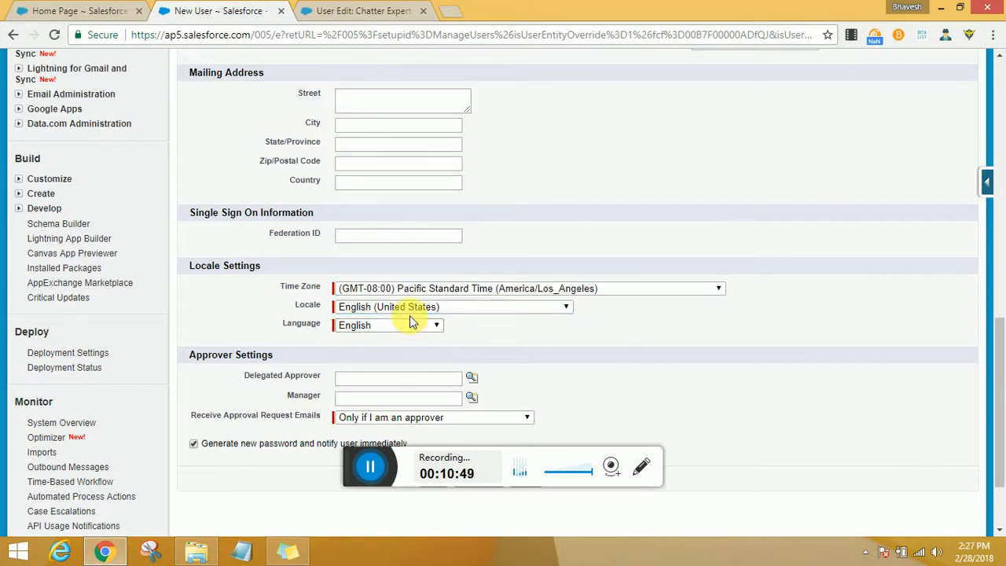
pyautogui.click(425, 329)
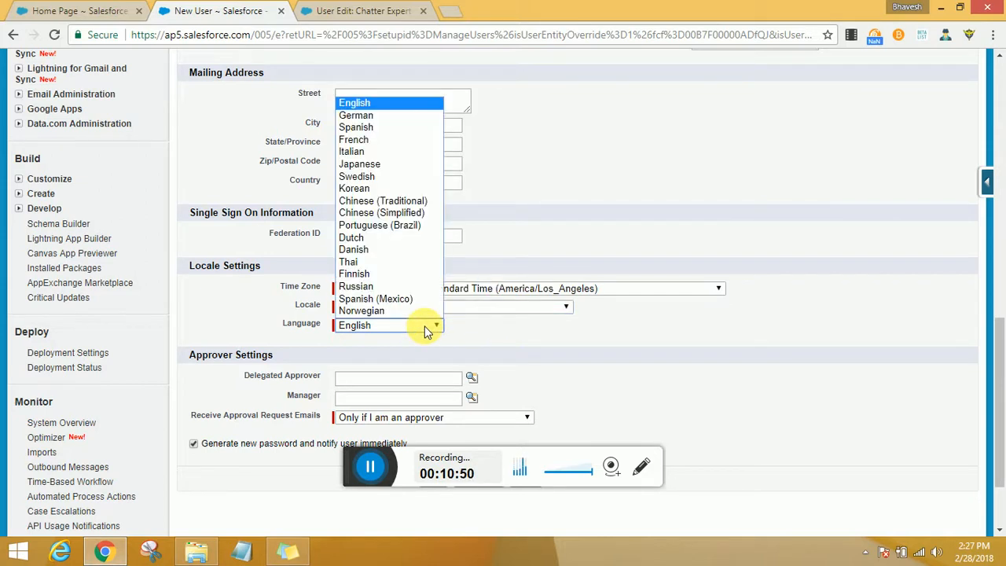
pyautogui.click(508, 328)
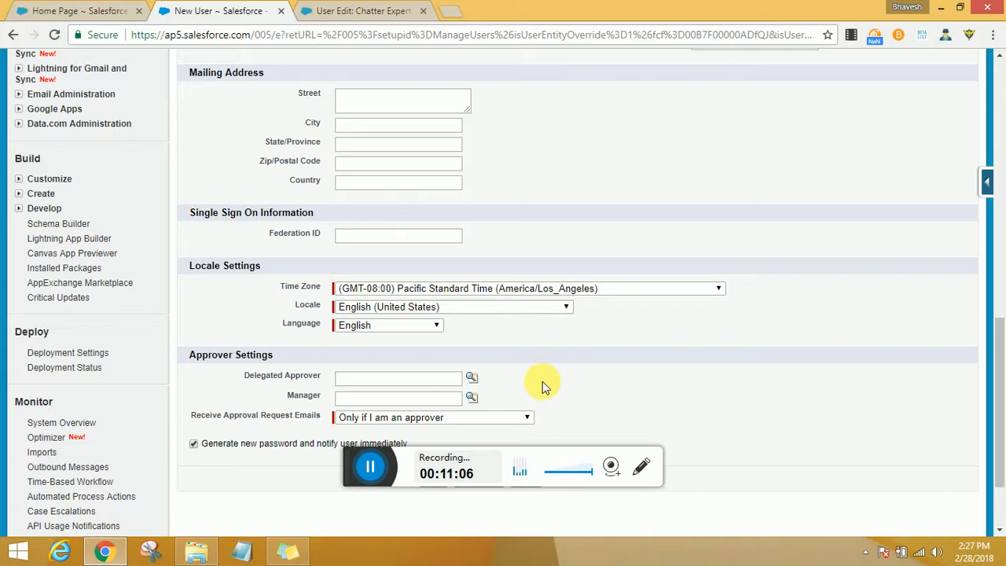
# - Try to save the new user
pyautogui.scroll(-1, 527, 359)
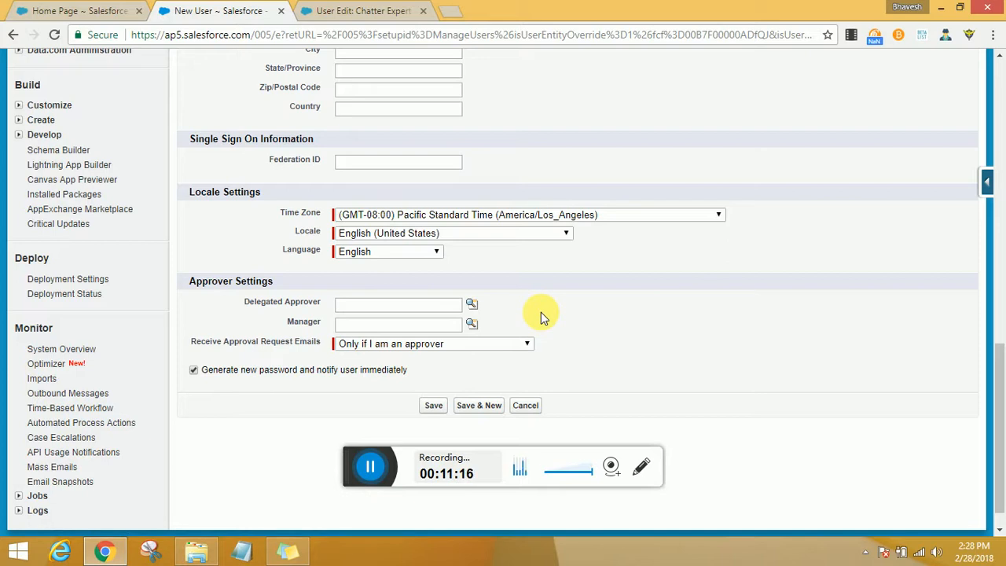
pyautogui.moveTo(287, 321); pyautogui.dragTo(319, 332)
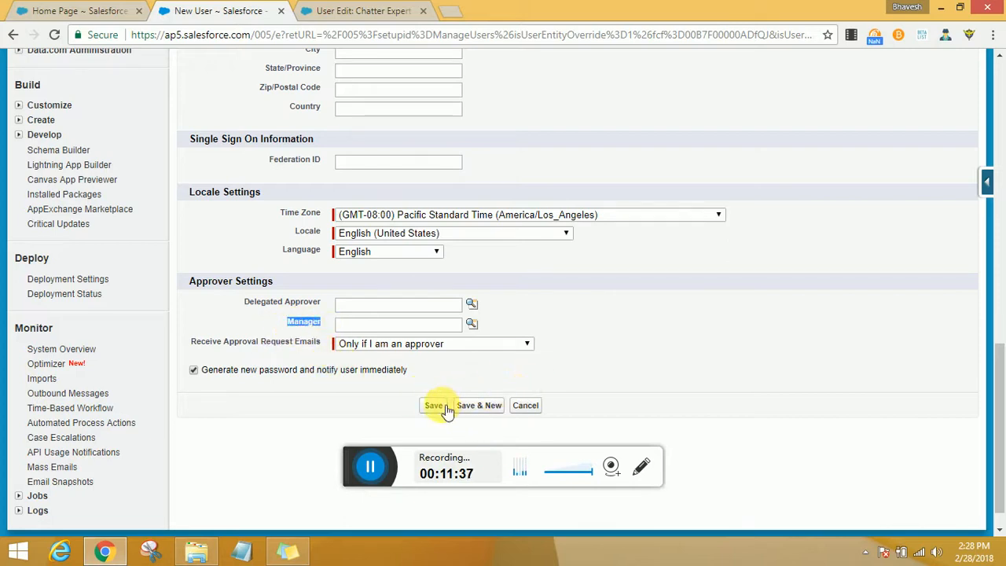
pyautogui.scroll(15, 503, 381)
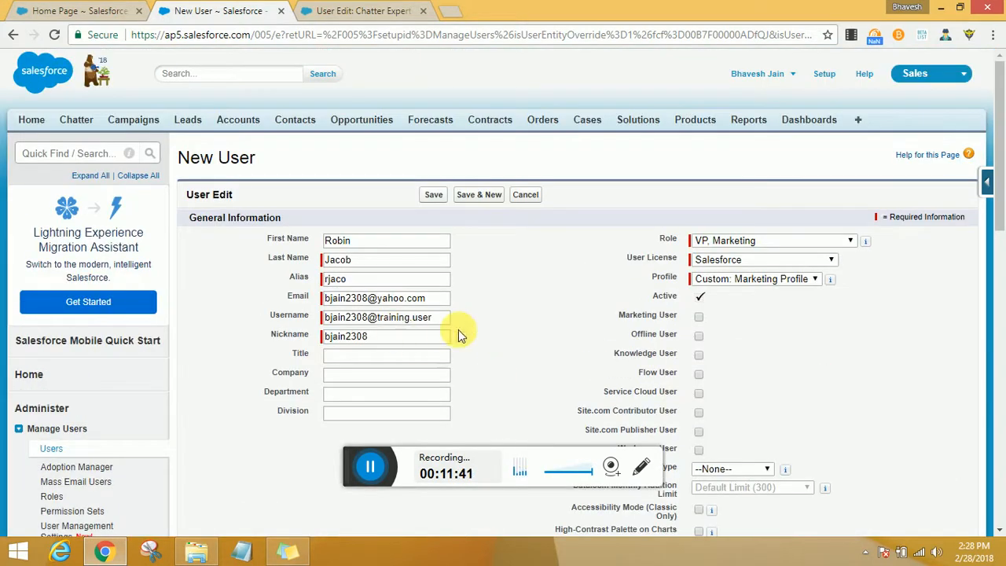
pyautogui.scroll(-4, 713, 342)
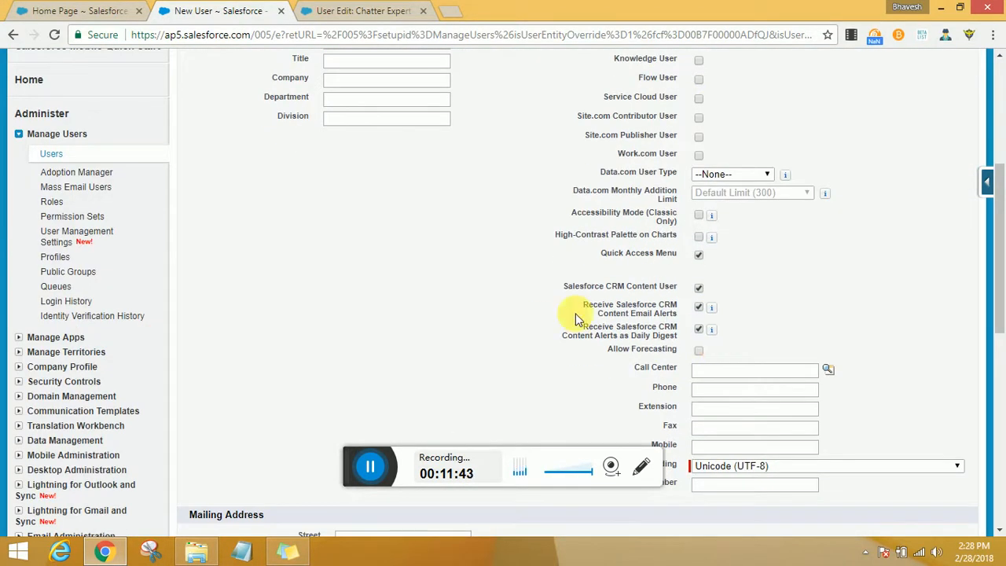
pyautogui.scroll(-7, 412, 392)
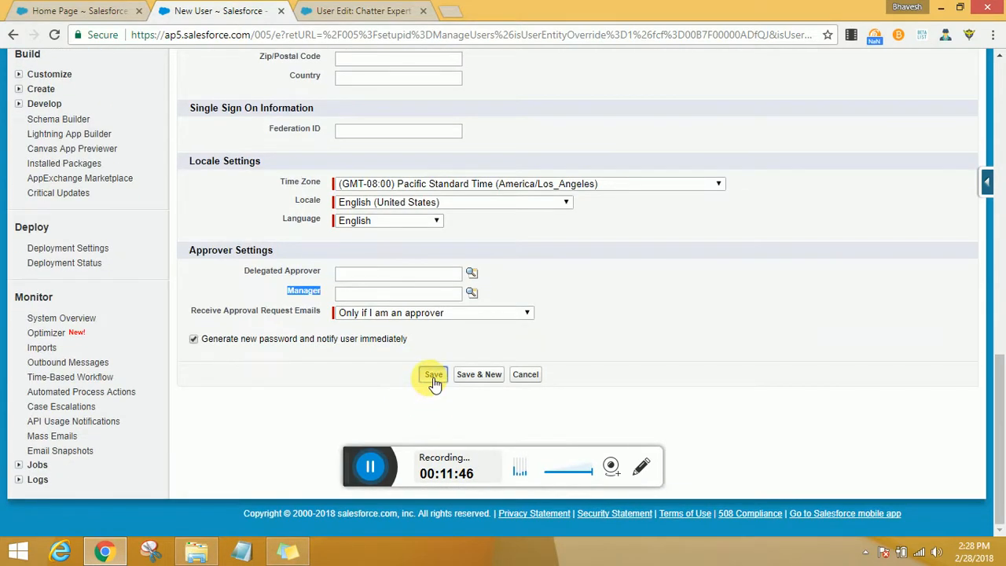
pyautogui.click(434, 376)
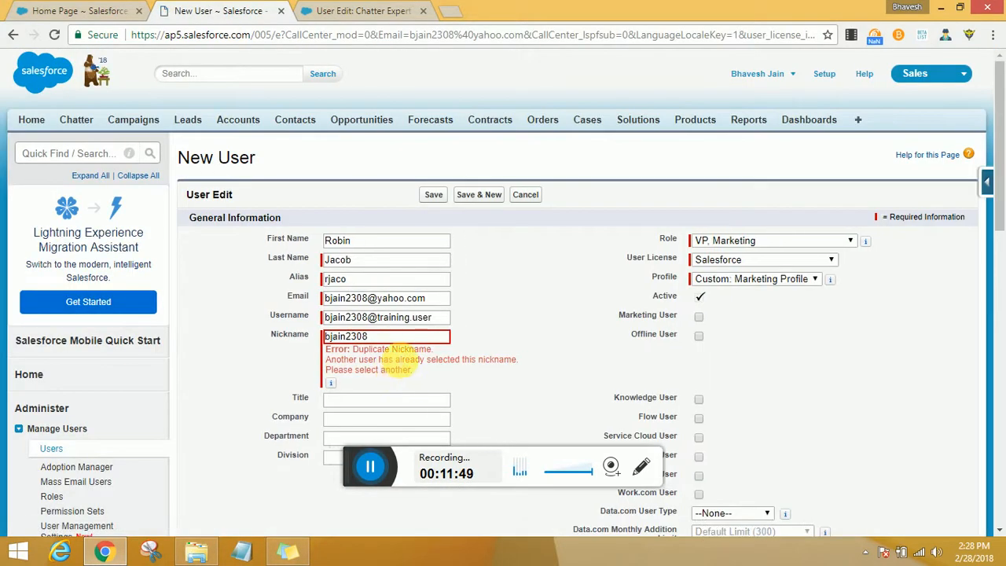
# - Shorten the nickname so it ends in 23 and save the new user
pyautogui.moveTo(402, 343); pyautogui.dragTo(160, 332)
pyautogui.click(382, 337)
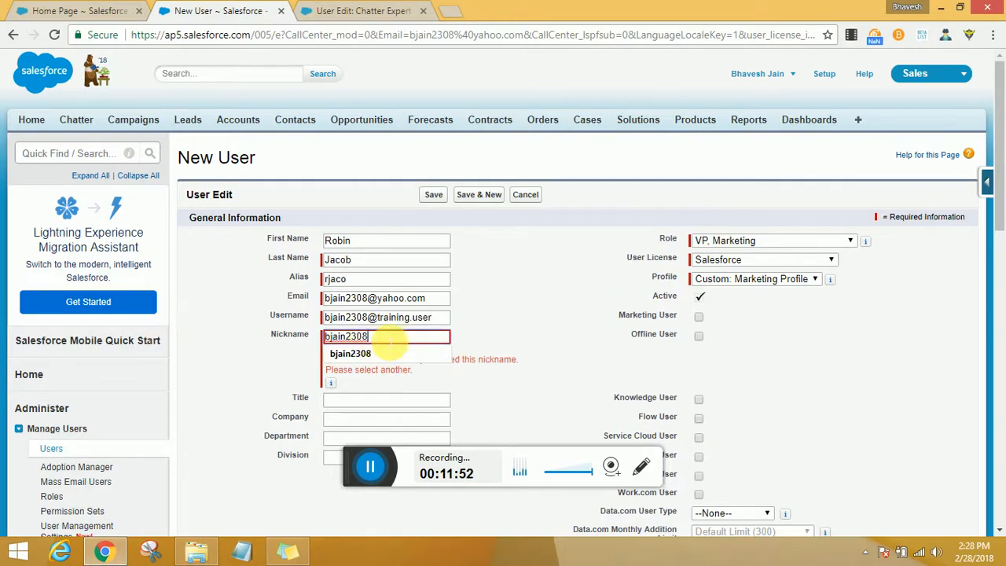
pyautogui.moveTo(383, 338); pyautogui.dragTo(346, 336)
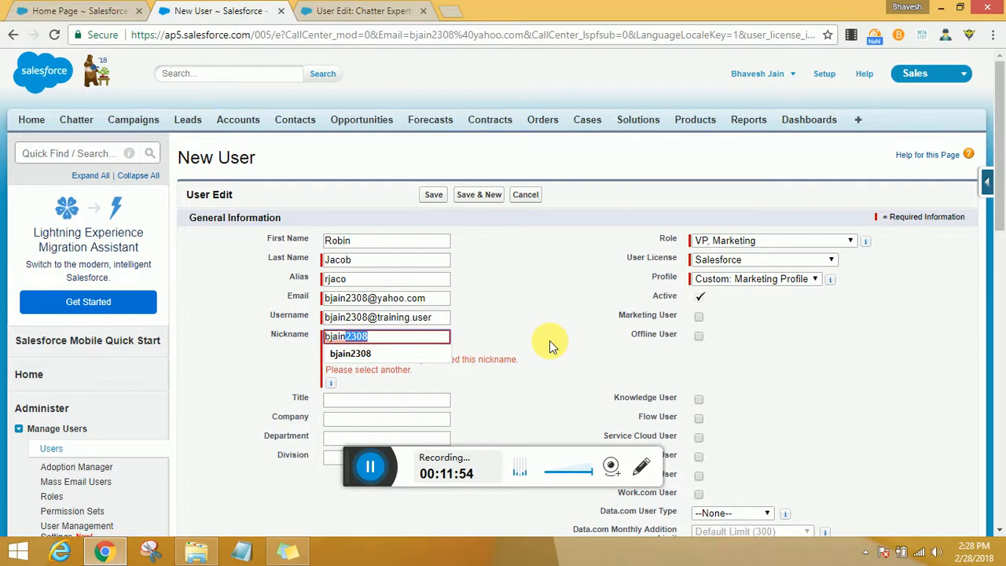
pyautogui.write('23')
pyautogui.click(434, 194)
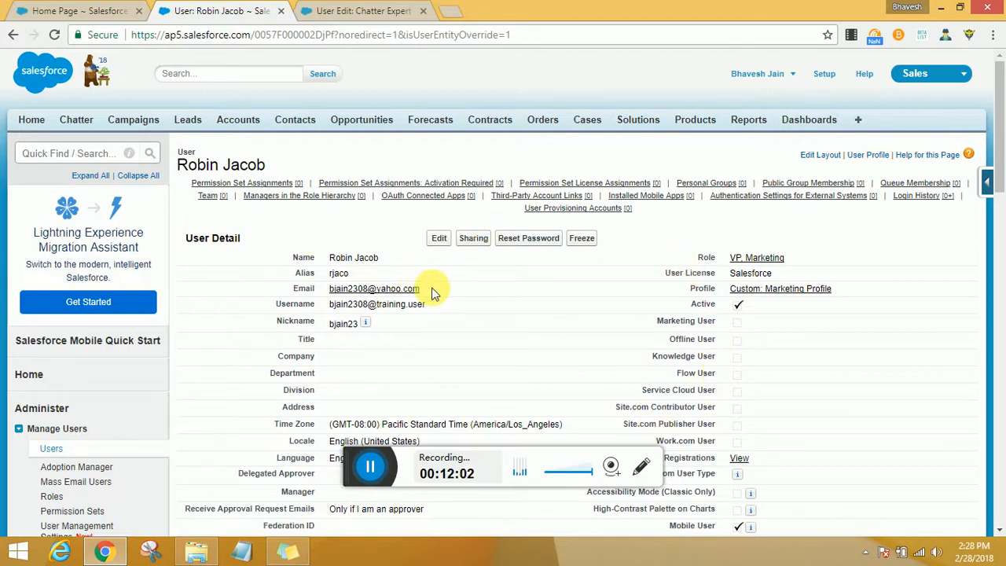
pyautogui.moveTo(431, 289); pyautogui.dragTo(328, 288)
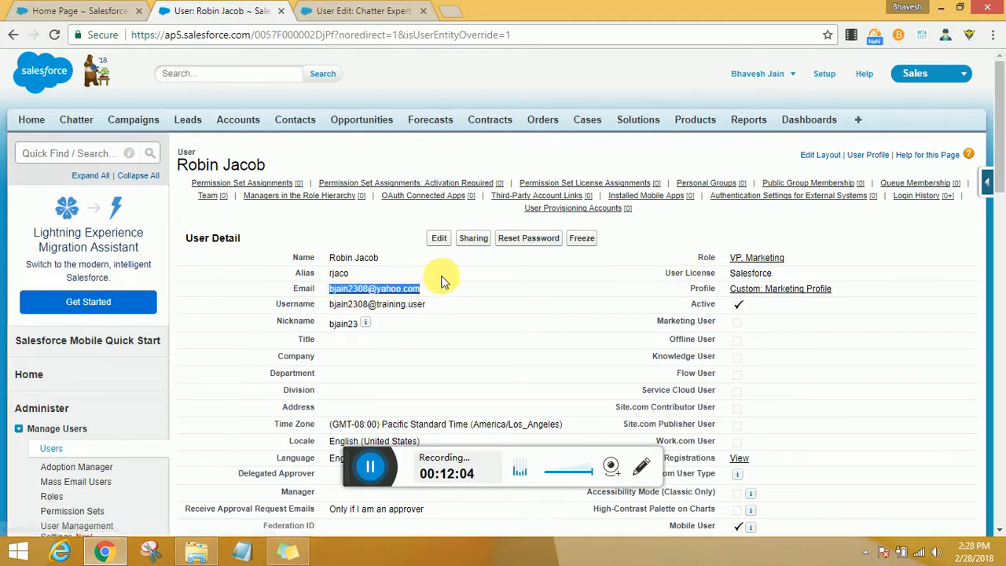